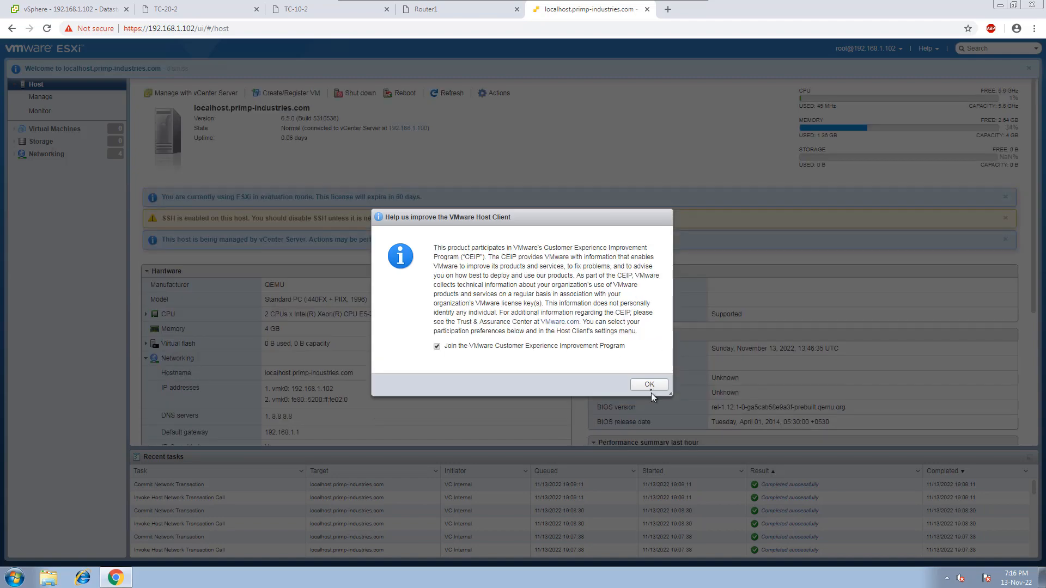
# Accept the Customer Experience Improvement Program notice and start creating a new VMFS datastore in the host's storage.
pyautogui.click(651, 386)
pyautogui.click(41, 141)
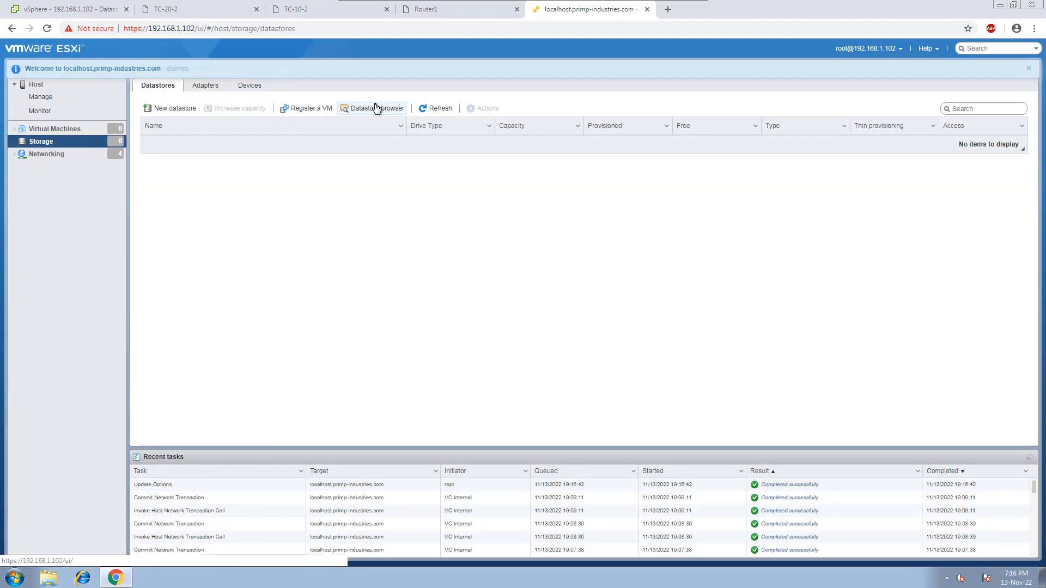
pyautogui.click(169, 109)
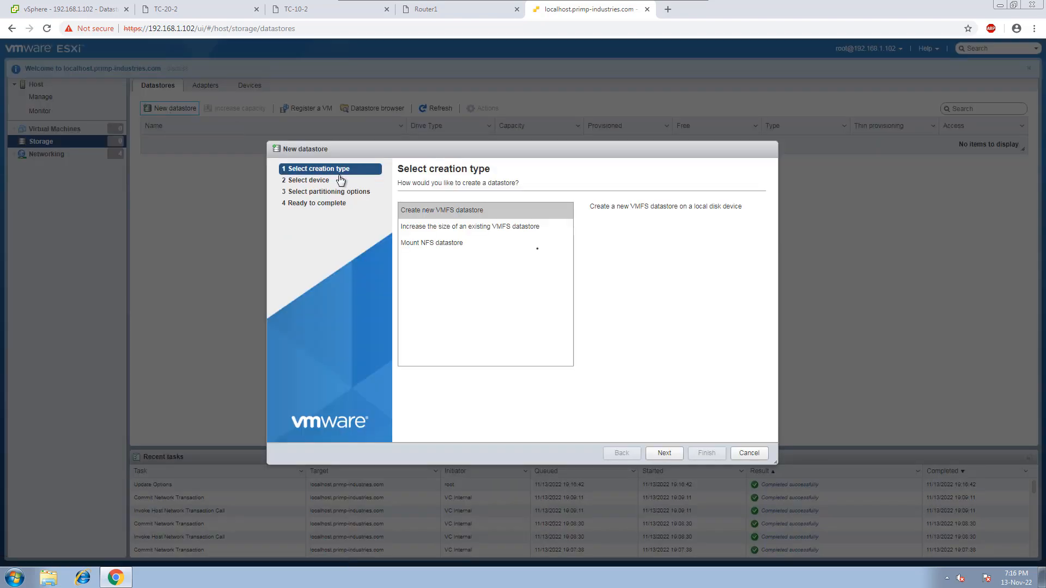
pyautogui.click(676, 456)
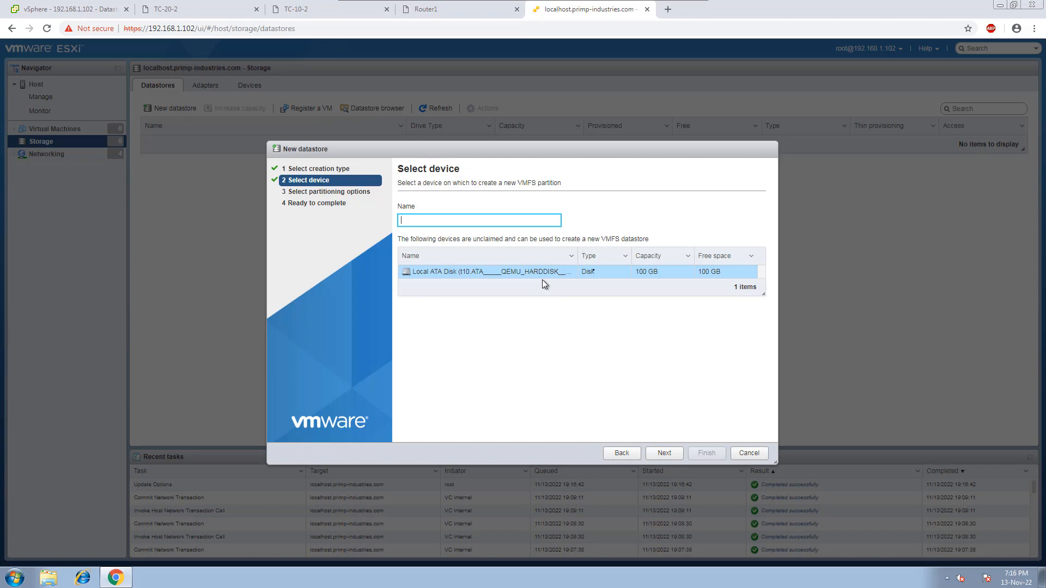
# Select the 100 GB local ATA disk and name the new datastore ESXI2-Datastore1.
pyautogui.click(611, 276)
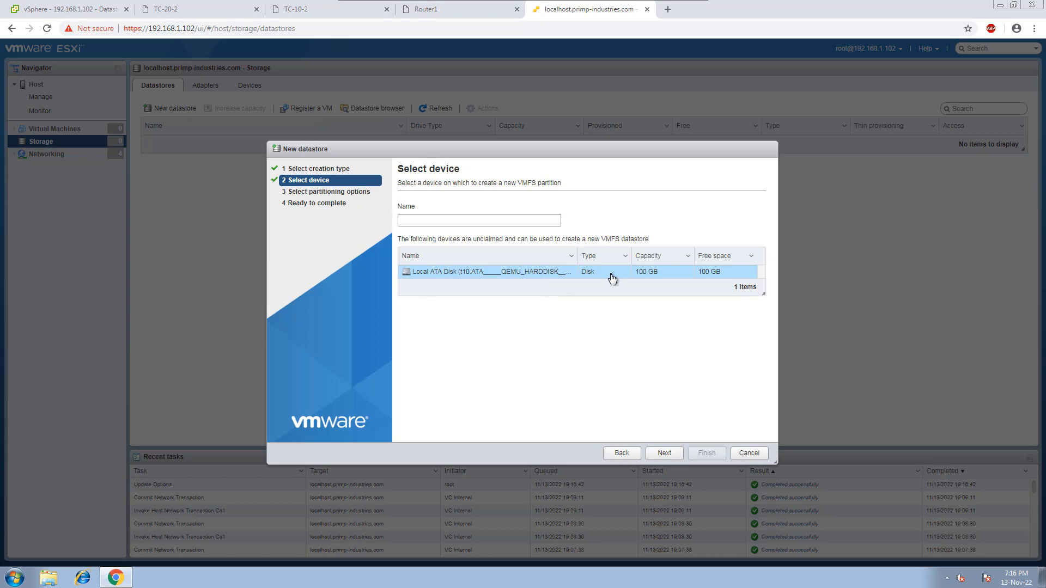
pyautogui.click(443, 222)
pyautogui.write('X')
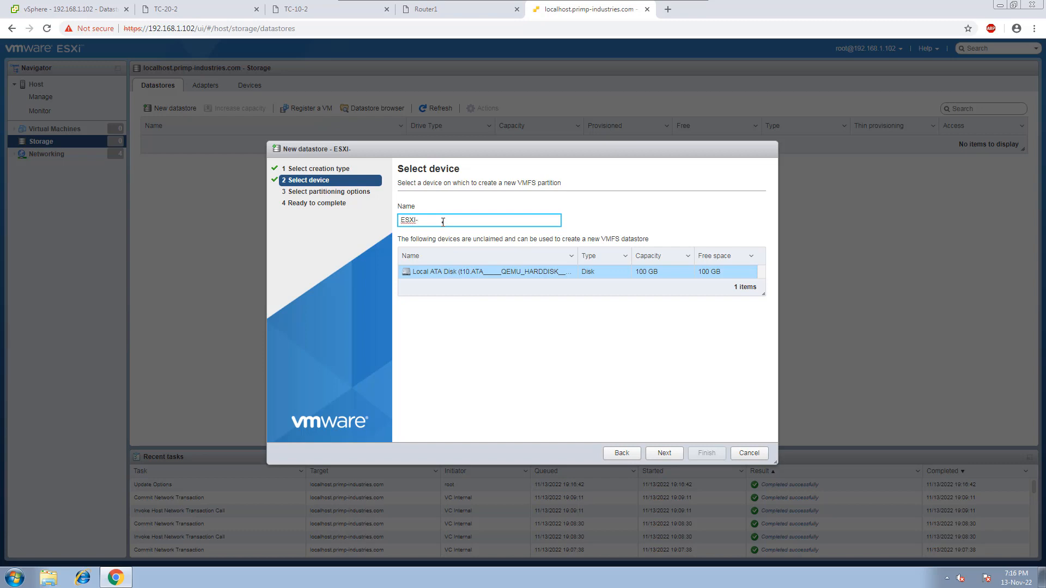
pyautogui.write('I2-Datastore2')
pyautogui.click(676, 455)
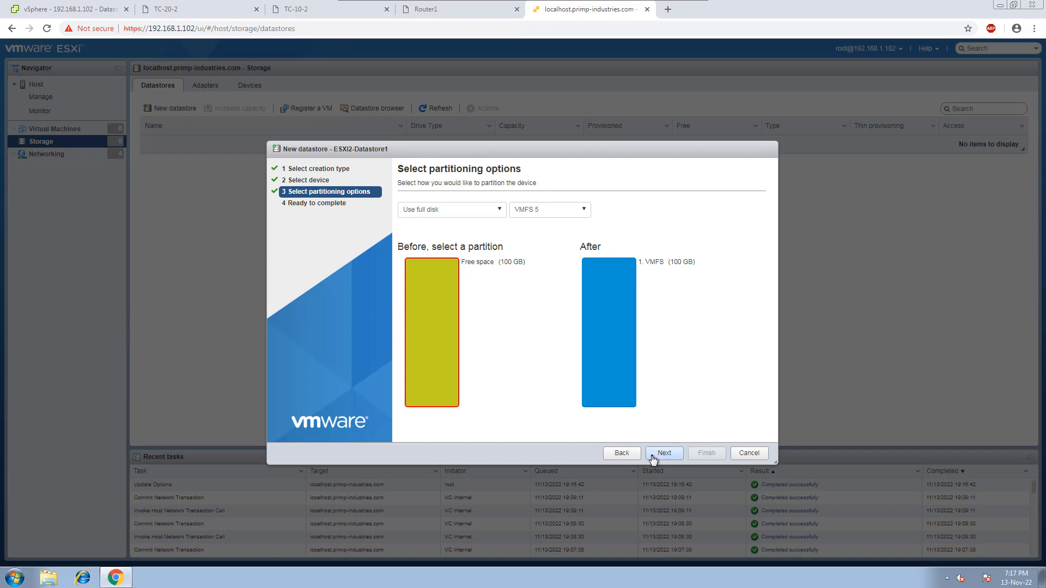
# Create the datastore using the full disk with VMFS 5, agreeing to erase the disk's contents.
pyautogui.click(654, 458)
pyautogui.click(702, 457)
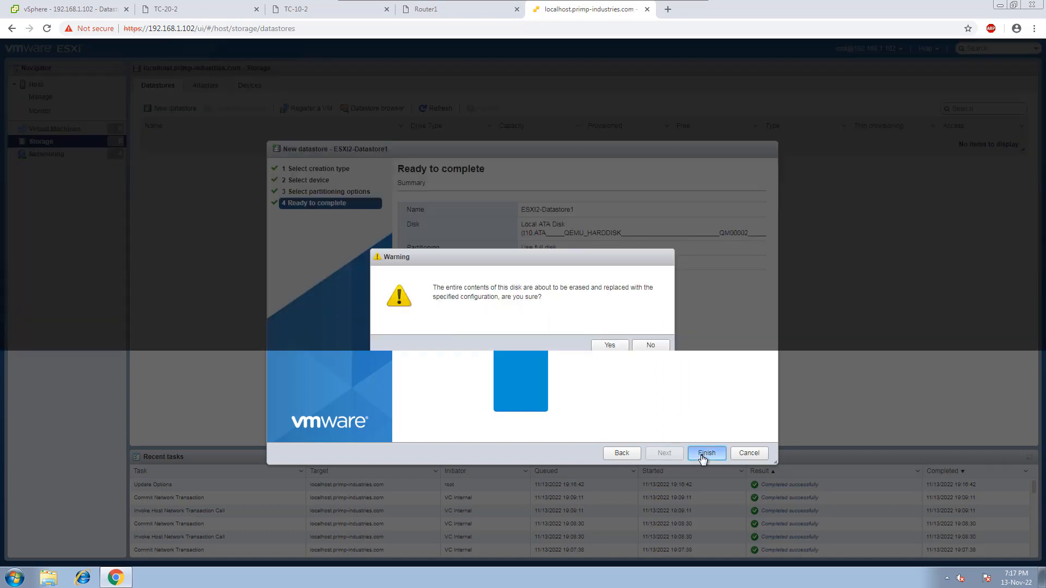
pyautogui.click(611, 348)
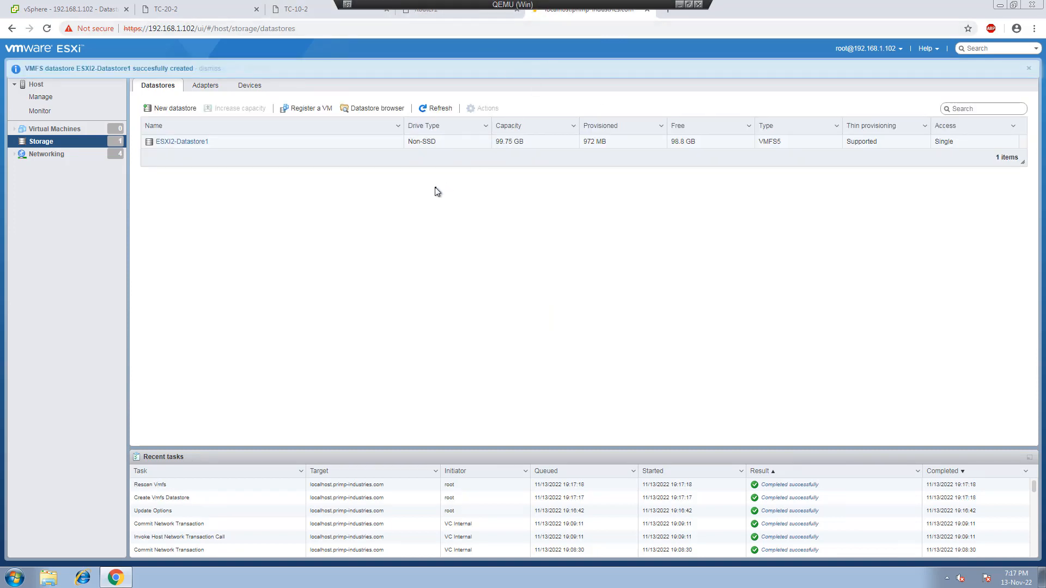
# Close the ESXi host client, switch to the vSphere Client and cancel its open New Datastore wizard.
pyautogui.click(646, 10)
pyautogui.click(55, 9)
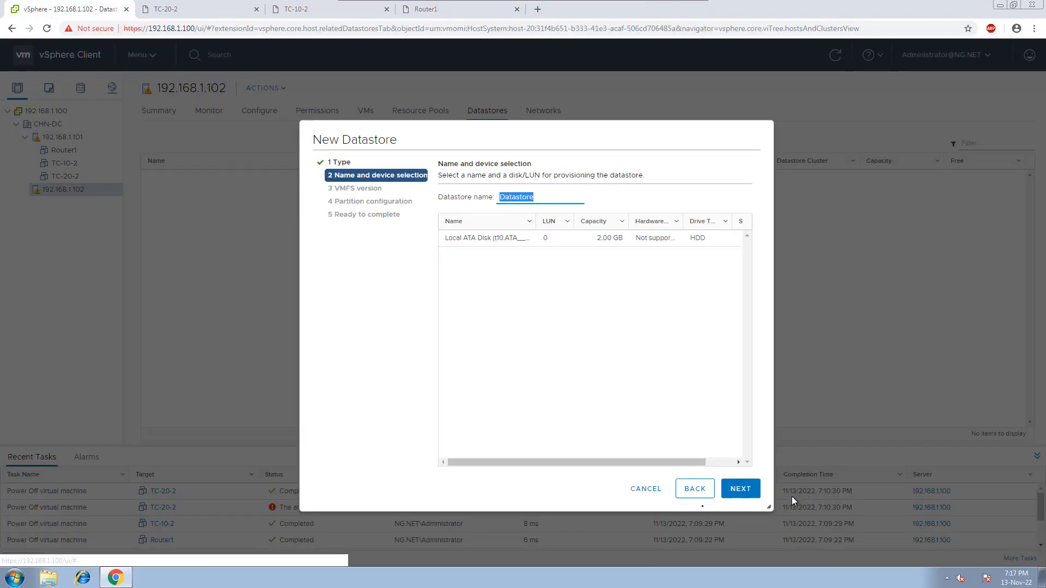
pyautogui.click(652, 492)
pyautogui.click(281, 90)
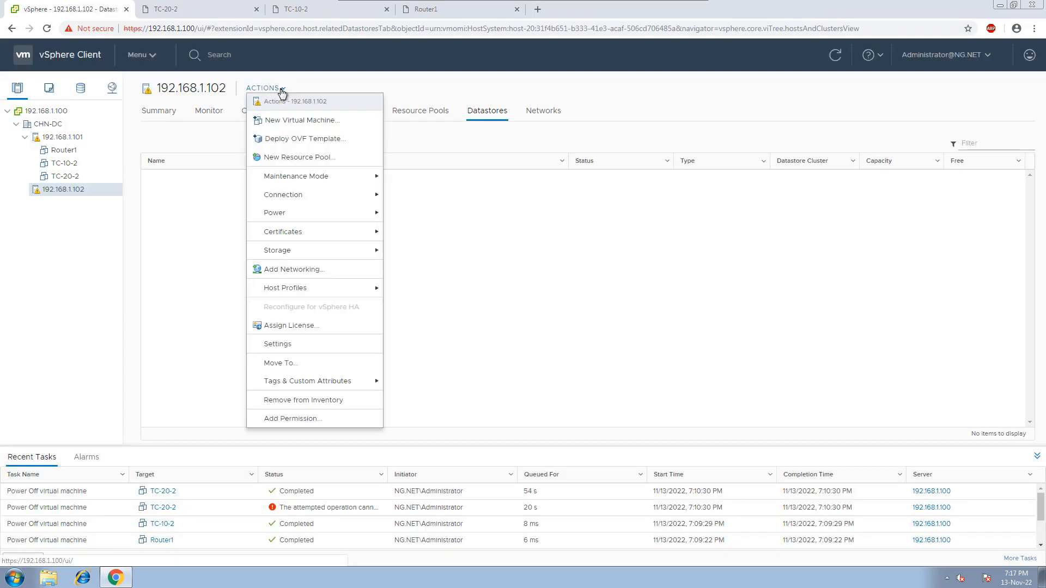
pyautogui.click(203, 227)
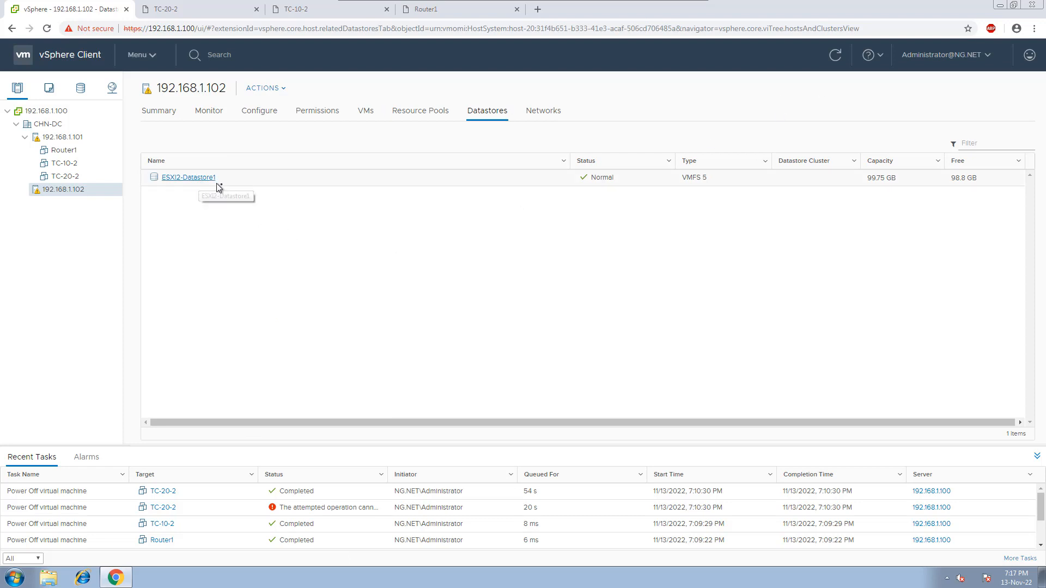
# Start cloning Router1 to a virtual machine named Router2 in the CHN-DC datacenter.
pyautogui.rightClick(62, 152)
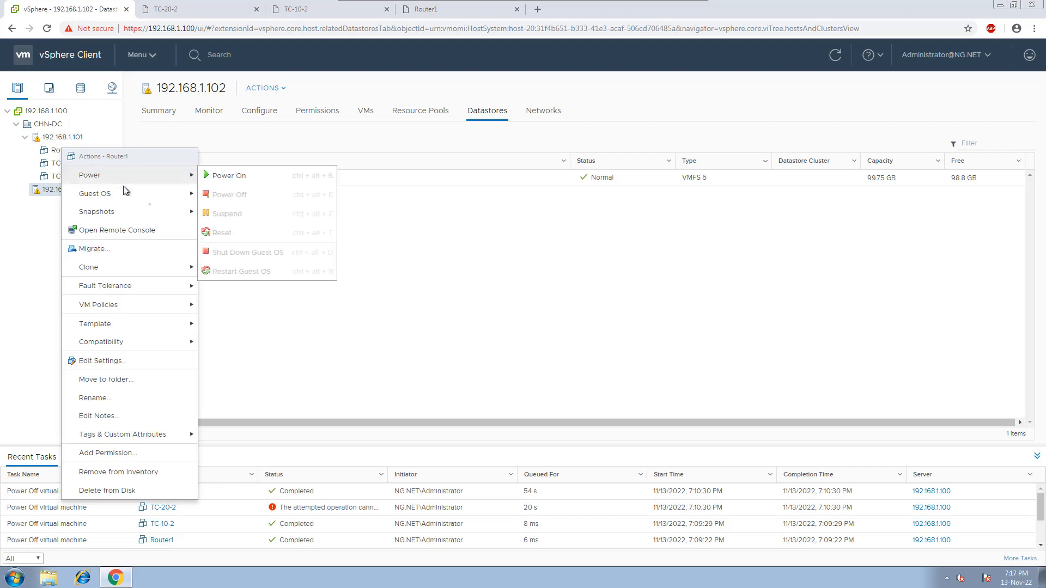
pyautogui.moveTo(176, 265)
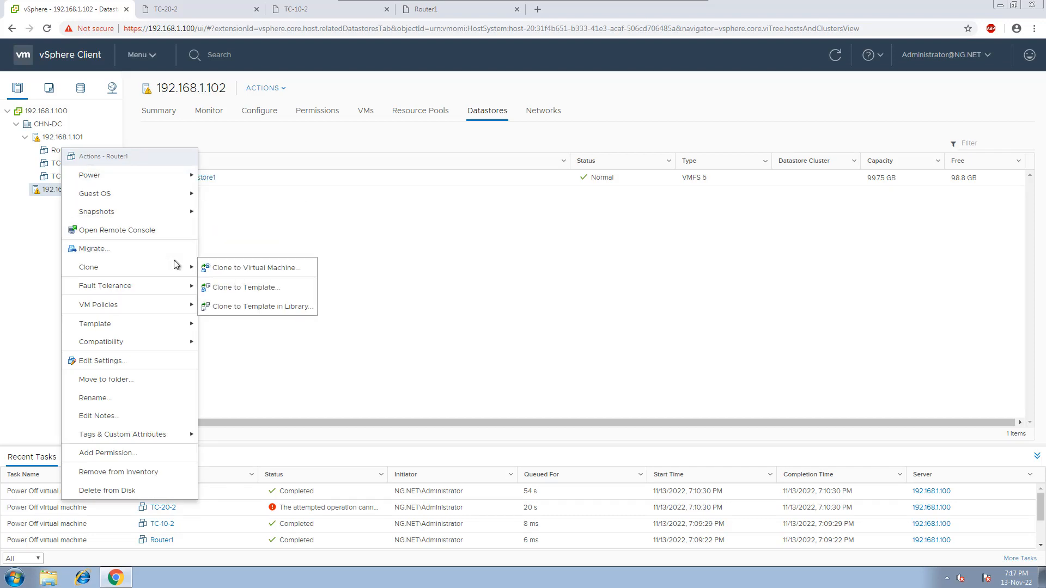
pyautogui.click(228, 269)
pyautogui.click(544, 202)
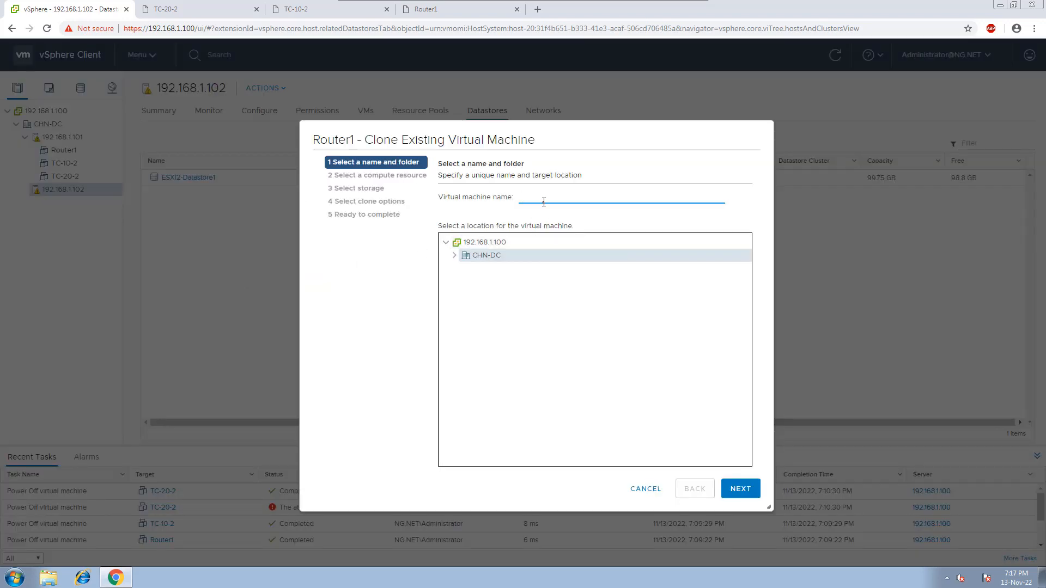
pyautogui.write('Router2')
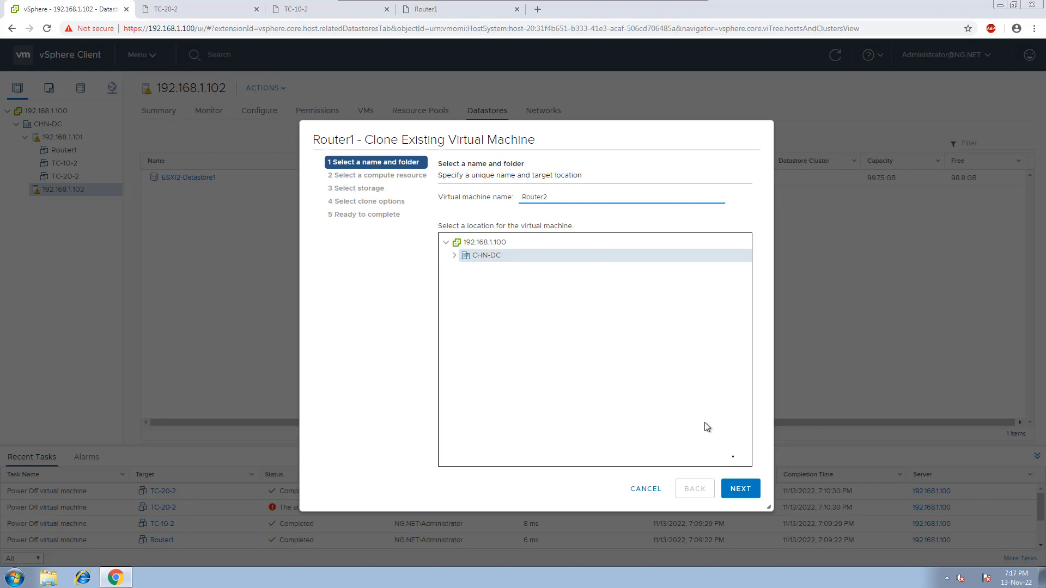
pyautogui.click(739, 487)
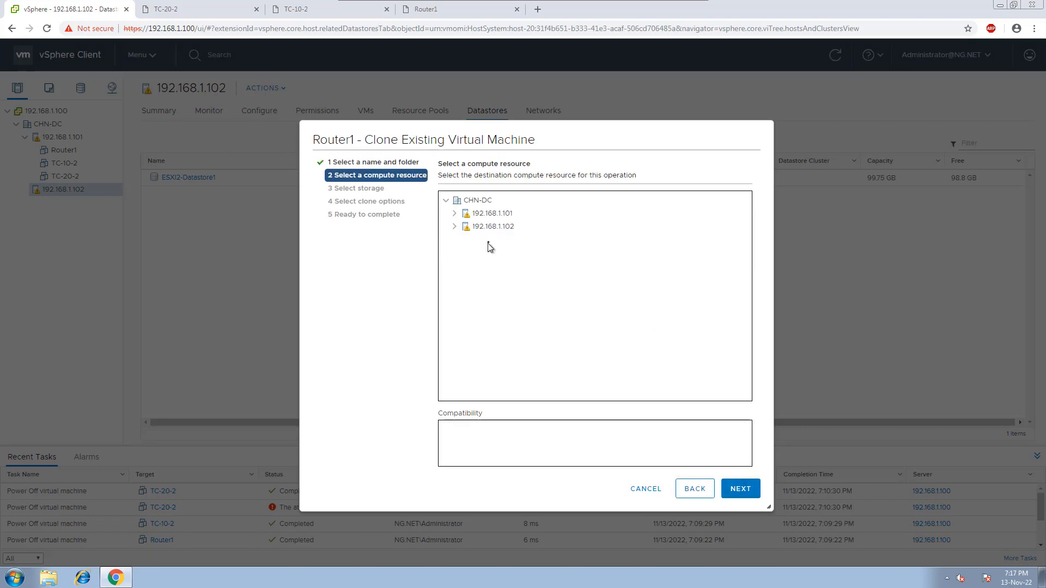
# Place the Router2 clone on host 192.168.1.102 in ESXI2-Datastore1 with the source disk format, and start its creation.
pyautogui.click(492, 226)
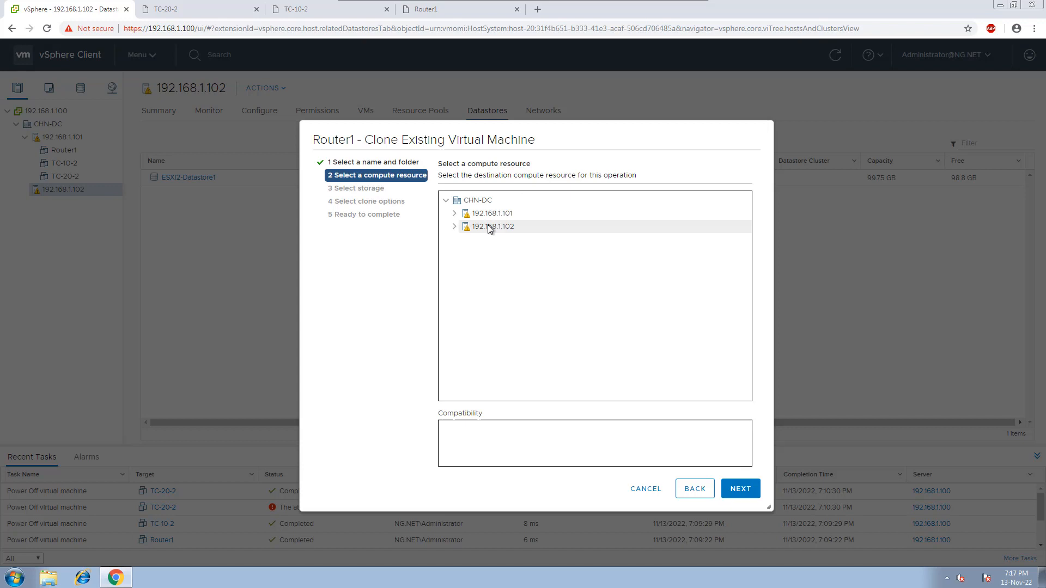
pyautogui.click(742, 489)
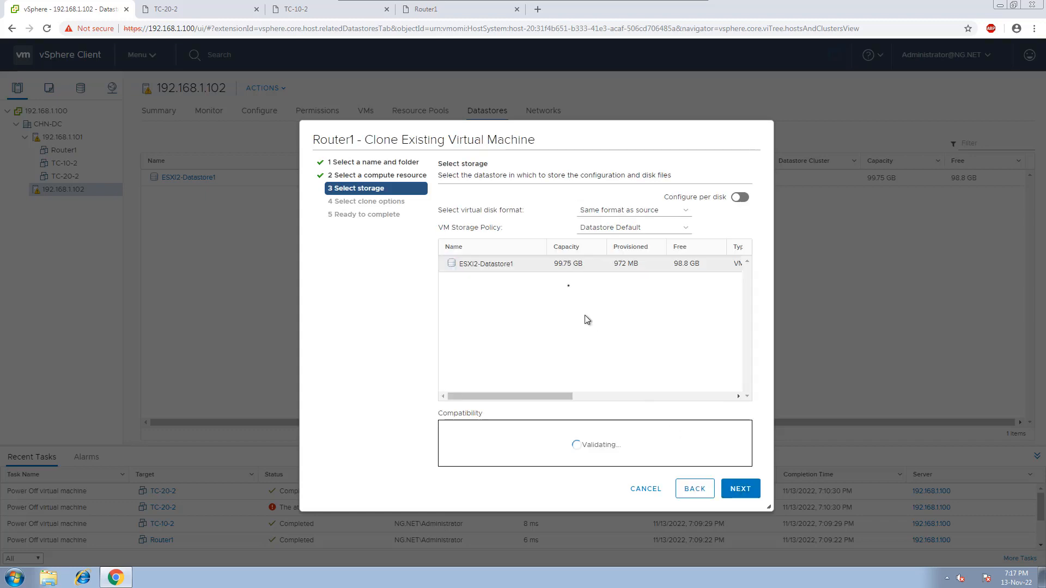
pyautogui.click(756, 494)
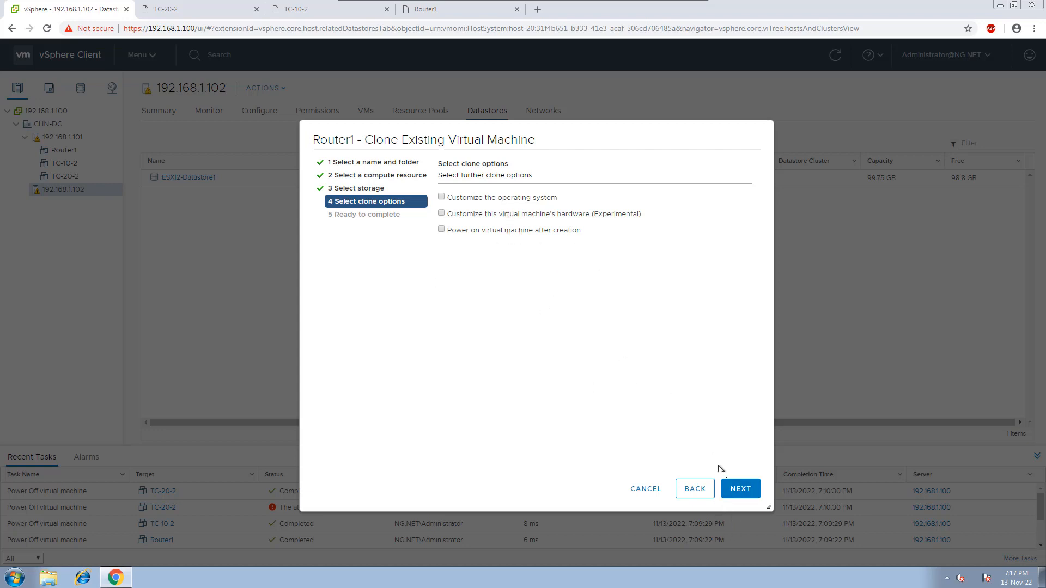
pyautogui.click(741, 489)
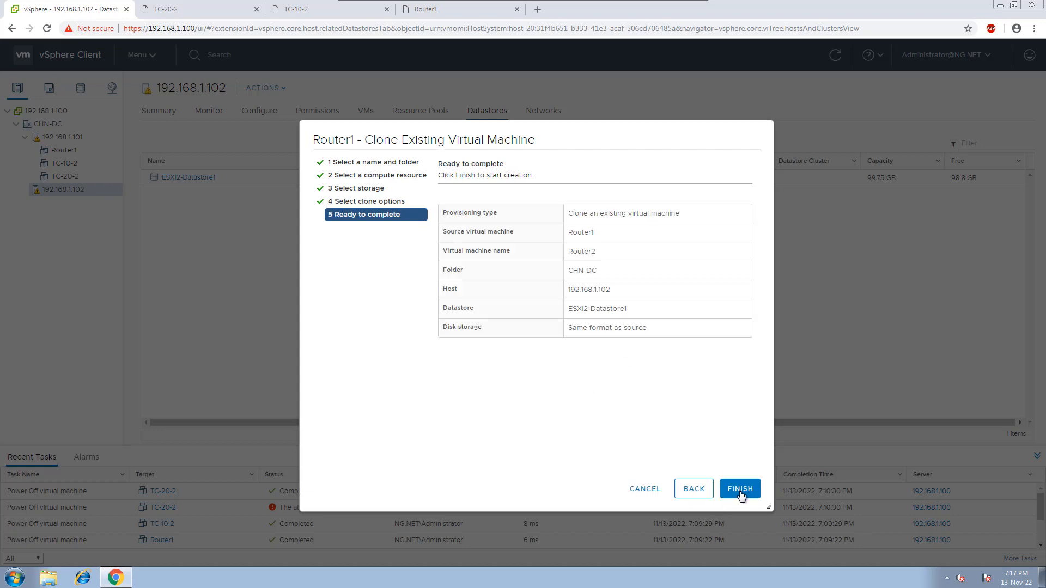
pyautogui.click(740, 489)
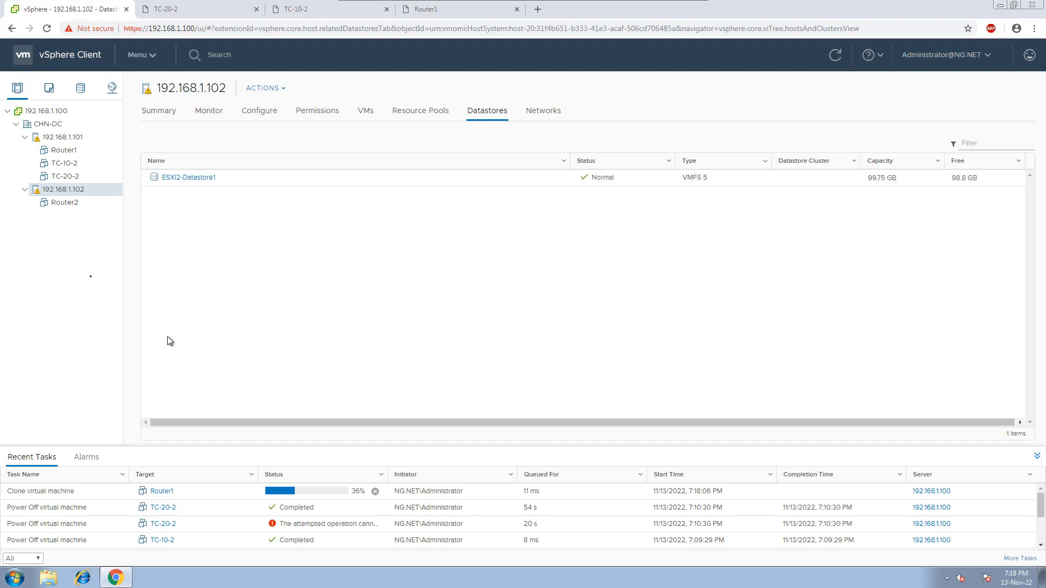
# Start cloning TC-10-2 to a virtual machine named TC-30-2 in the CHN-DC datacenter.
pyautogui.rightClick(64, 165)
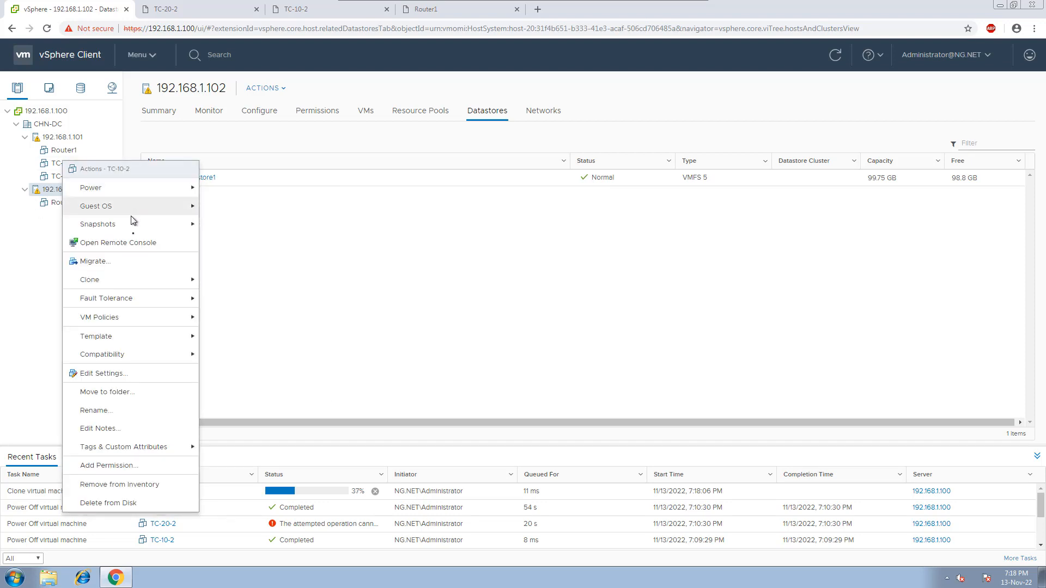
pyautogui.moveTo(140, 281)
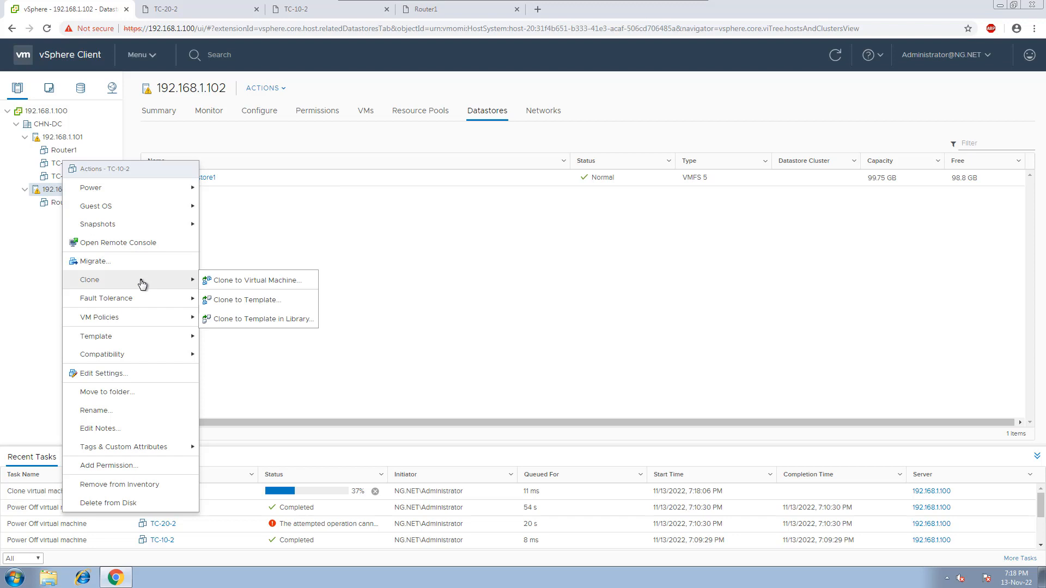
pyautogui.click(231, 283)
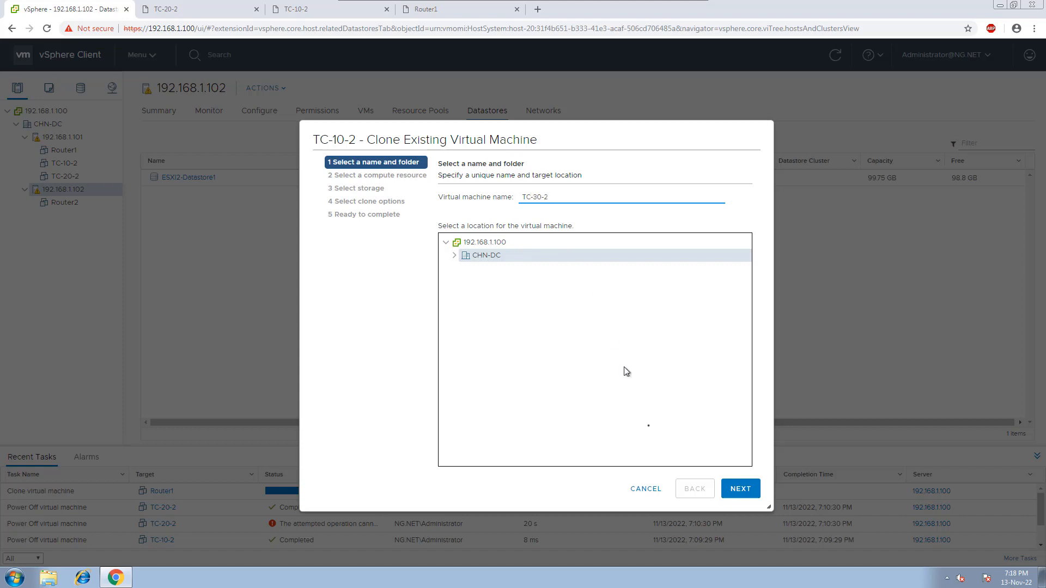
pyautogui.click(742, 490)
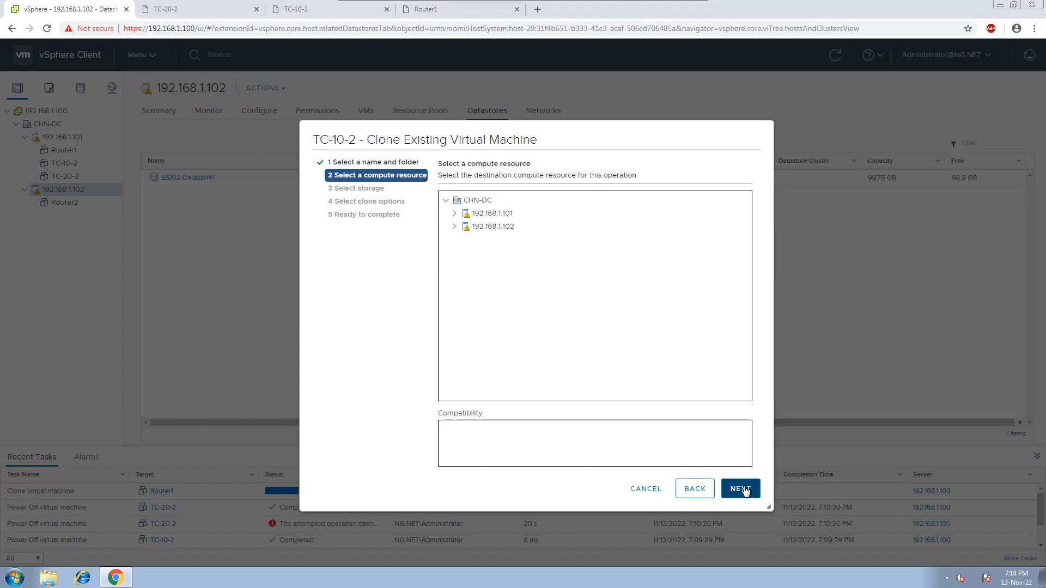
# Choose host 192.168.1.102 and ESXI2-Datastore1 as the destination for the TC-30-2 clone.
pyautogui.click(487, 228)
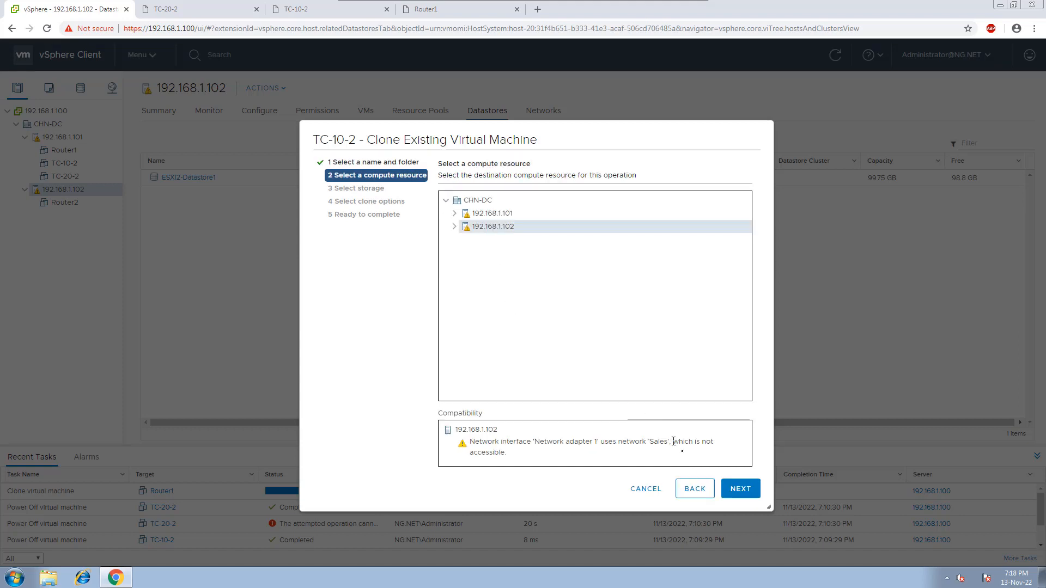
pyautogui.click(724, 486)
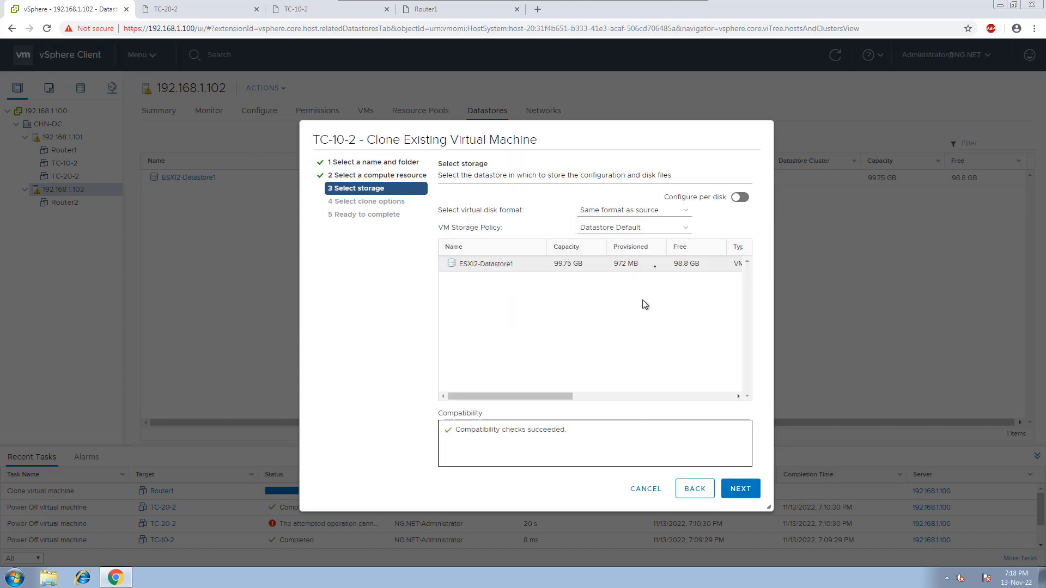
pyautogui.click(748, 490)
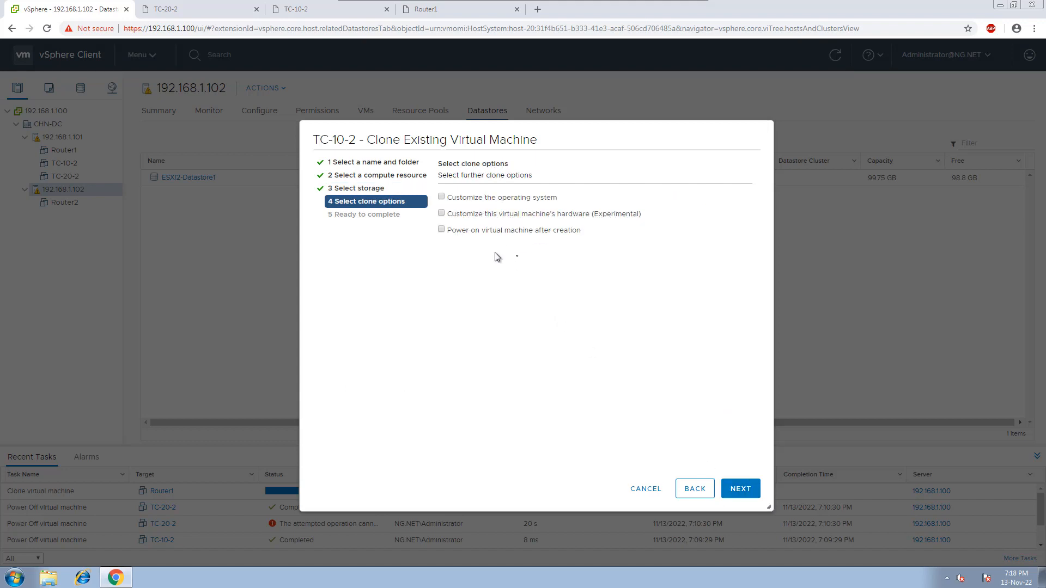
# Enable customizing the virtual machine's hardware in the clone options and proceed to the hardware settings.
pyautogui.click(441, 214)
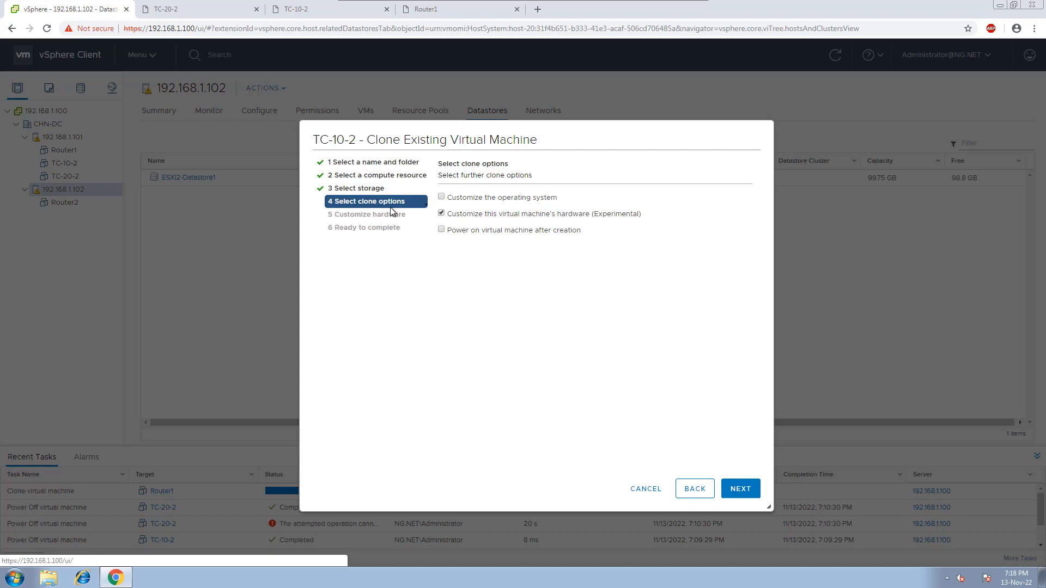
pyautogui.click(441, 214)
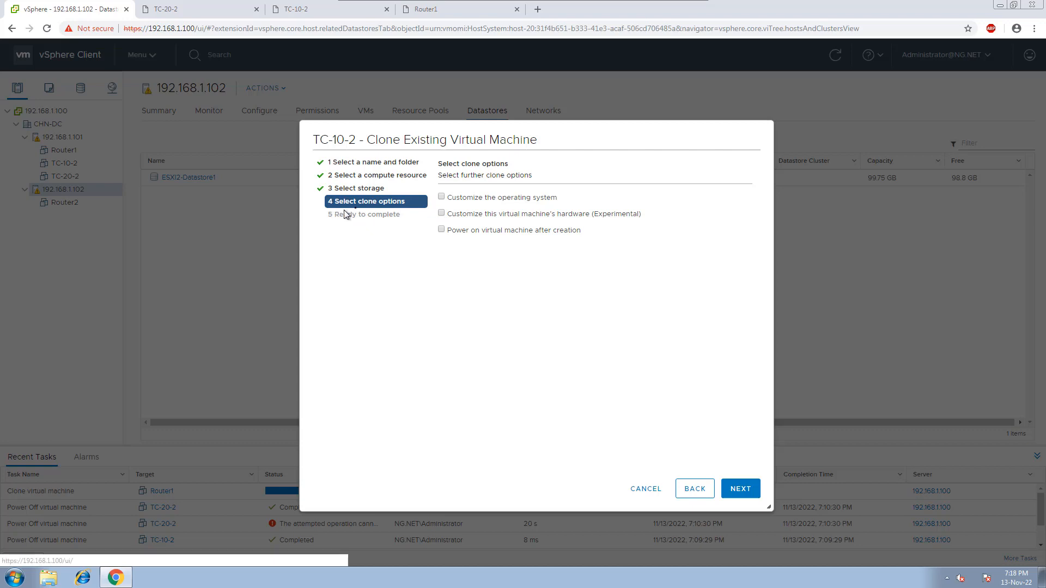
pyautogui.click(442, 214)
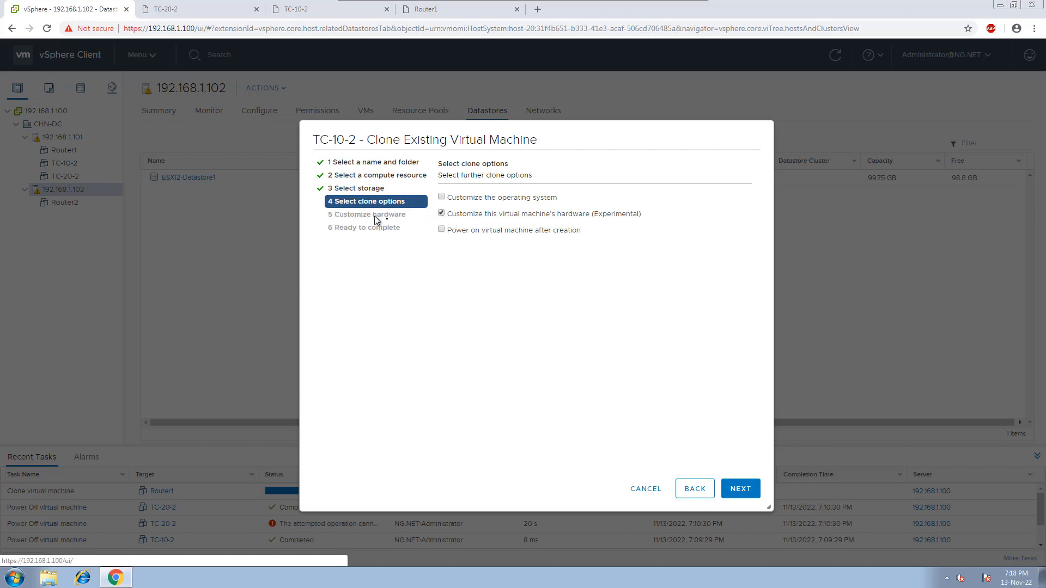
pyautogui.click(740, 490)
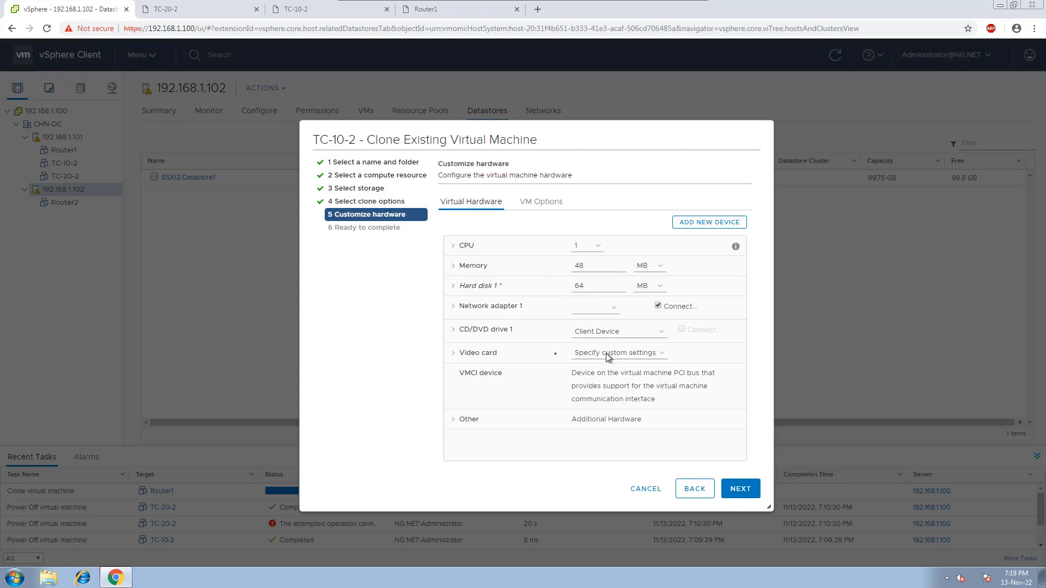
# Connect Network adapter 1 of the TC-30-2 clone to the HR network.
pyautogui.click(609, 309)
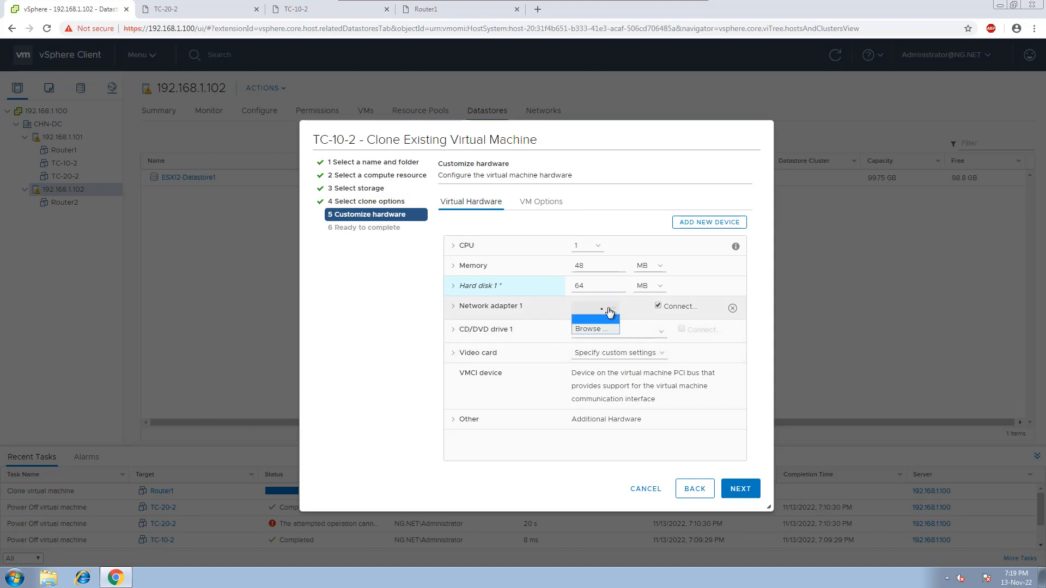
pyautogui.click(587, 330)
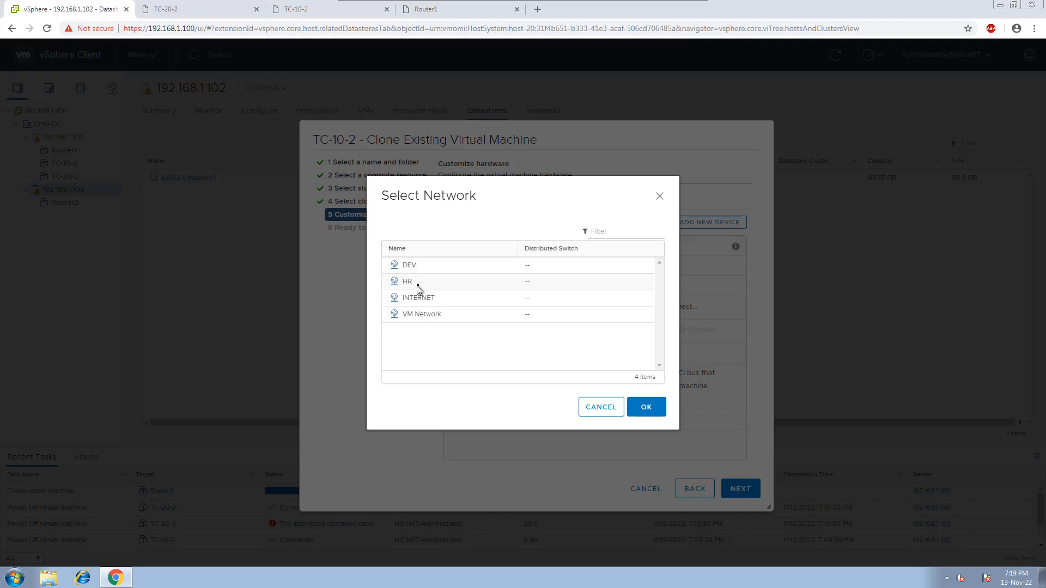
pyautogui.click(418, 284)
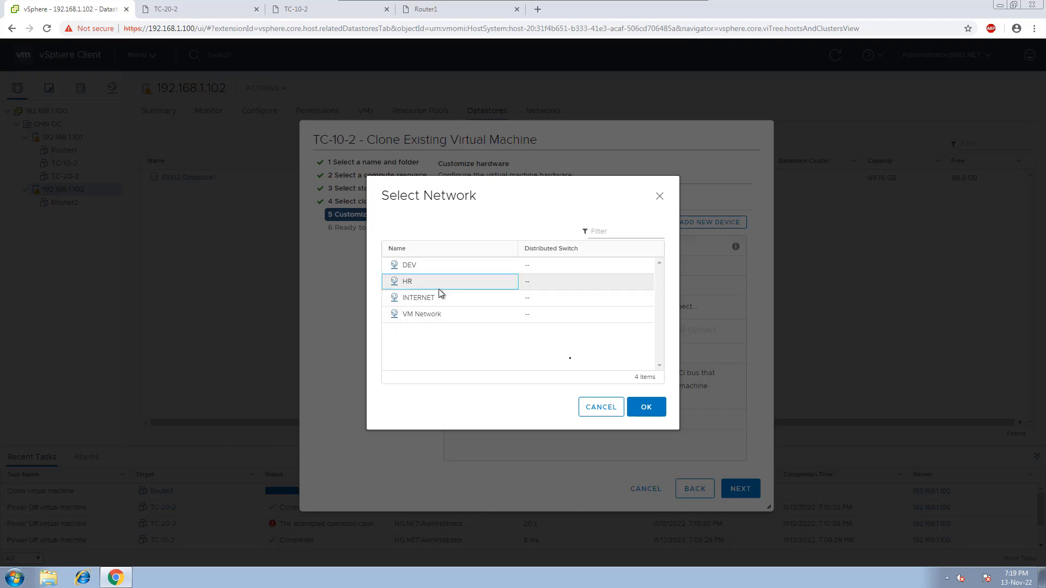
pyautogui.click(645, 412)
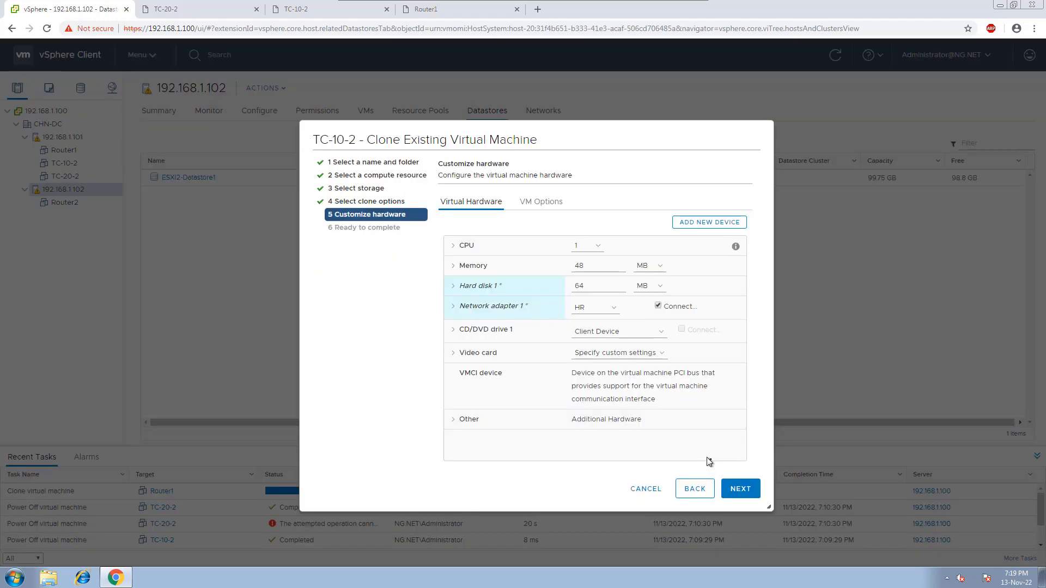
# Complete the clone wizard to create TC-30-2 on host 192.168.1.102.
pyautogui.click(731, 489)
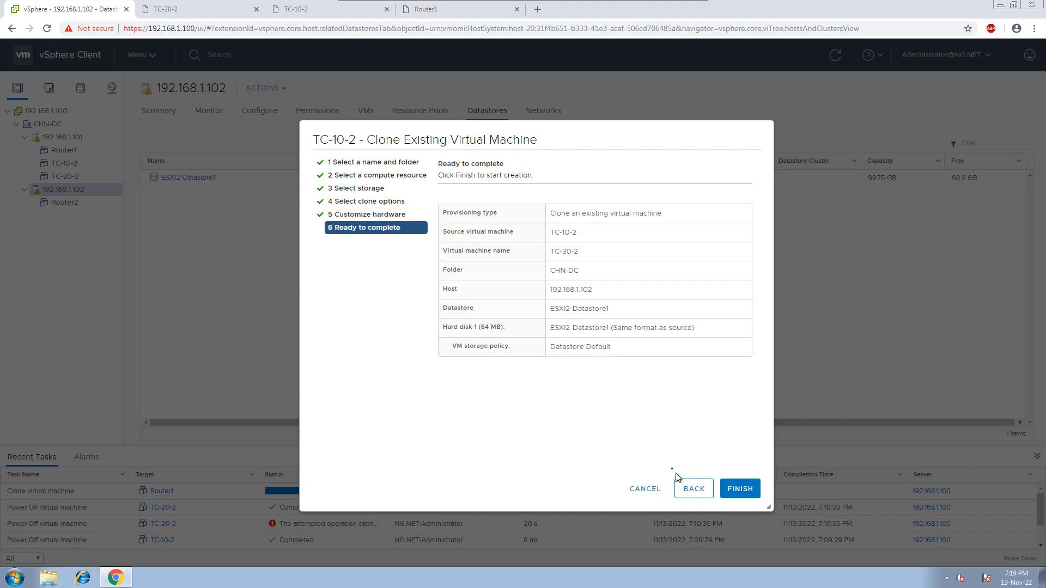
pyautogui.click(738, 488)
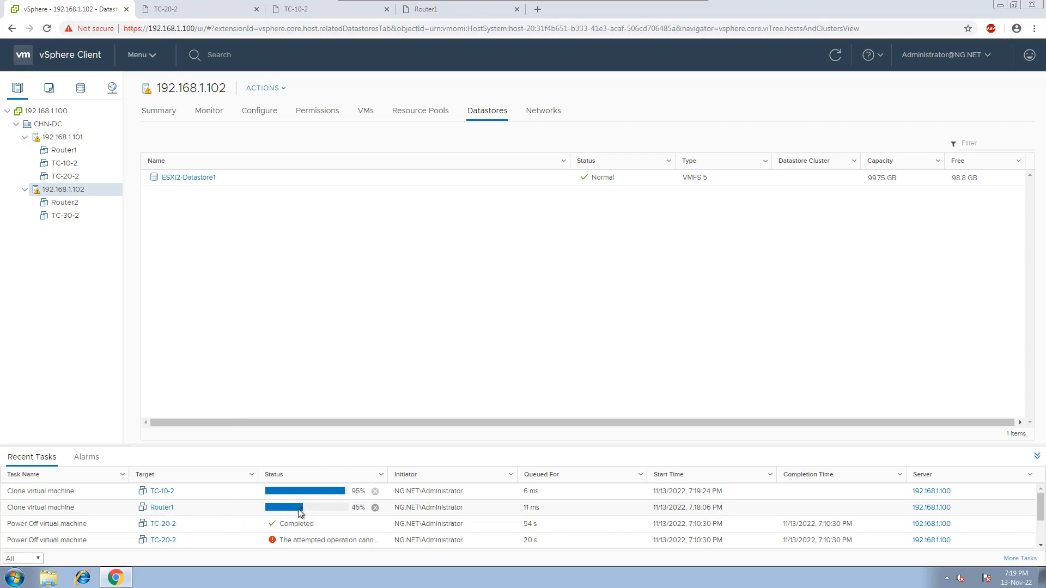
# Start cloning TC-20-2 to a virtual machine named TC-40-2 in the CHN-DC datacenter.
pyautogui.rightClick(67, 176)
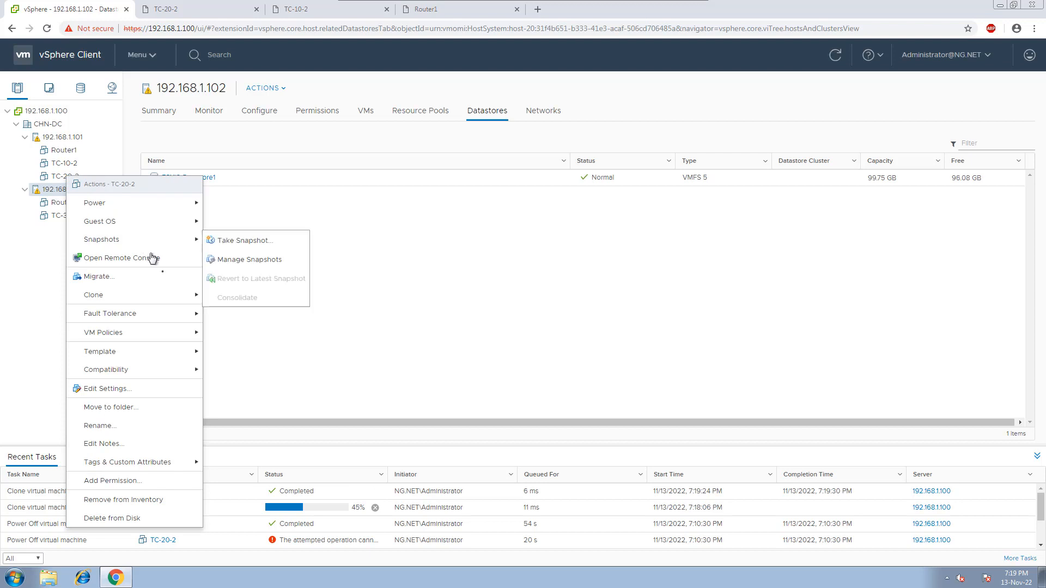
pyautogui.moveTo(165, 299)
pyautogui.click(233, 297)
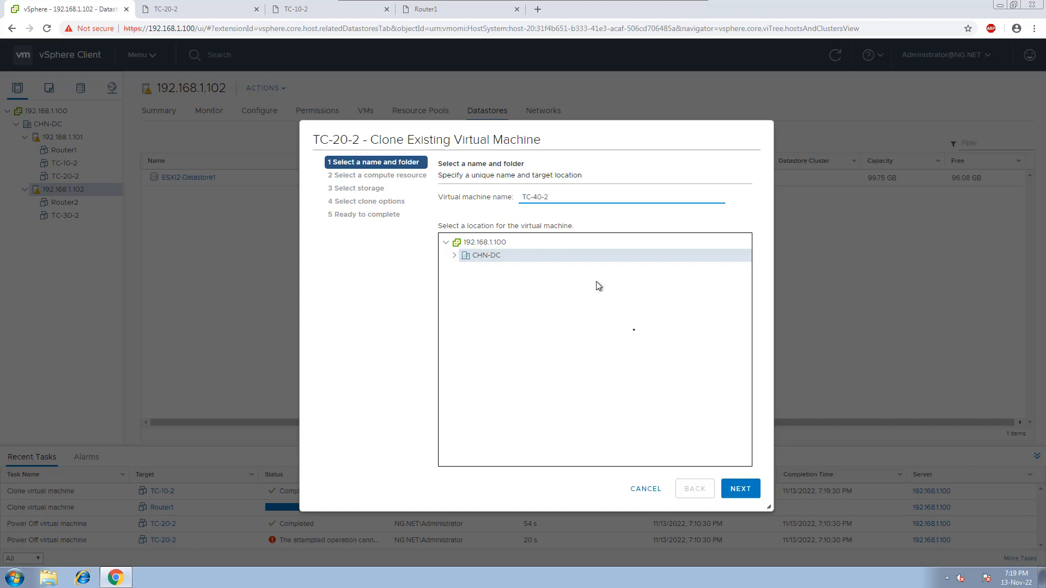
pyautogui.click(738, 493)
# Choose host 192.168.1.102 with ESXI2-Datastore1 as the TC-40-2 clone's destination and enable customizing its hardware.
pyautogui.click(506, 228)
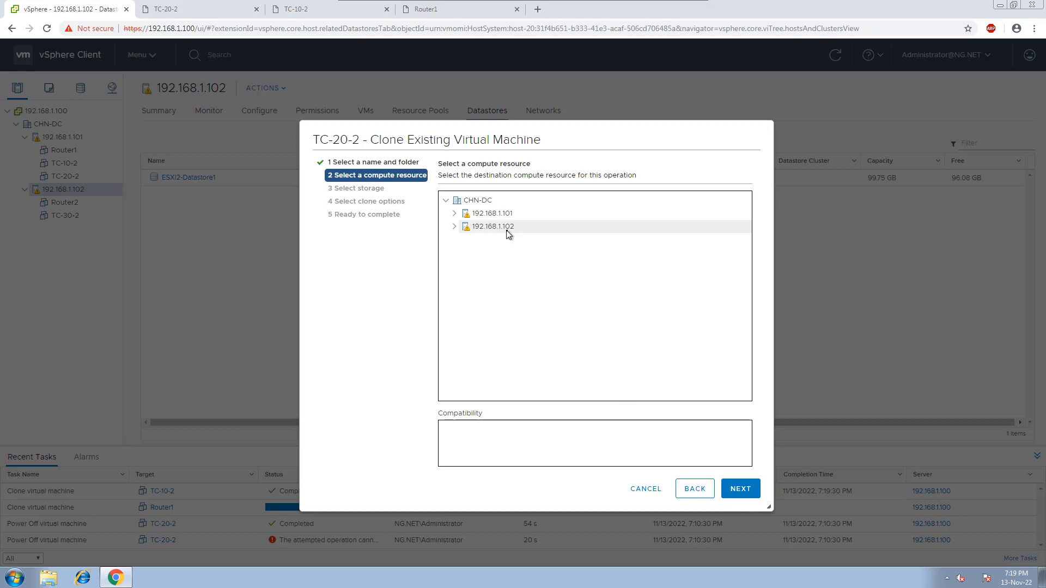
pyautogui.click(742, 490)
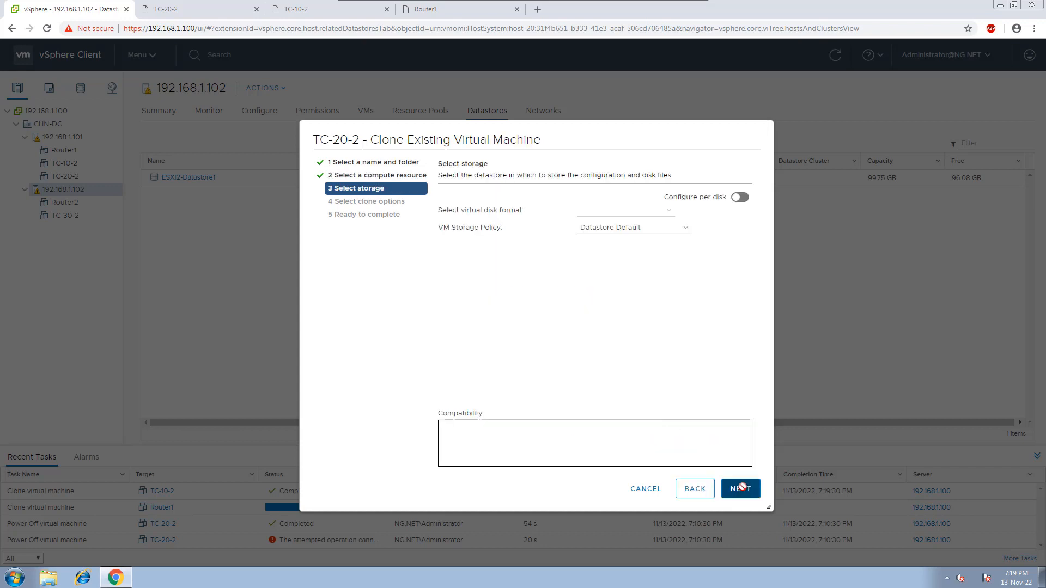
pyautogui.click(744, 492)
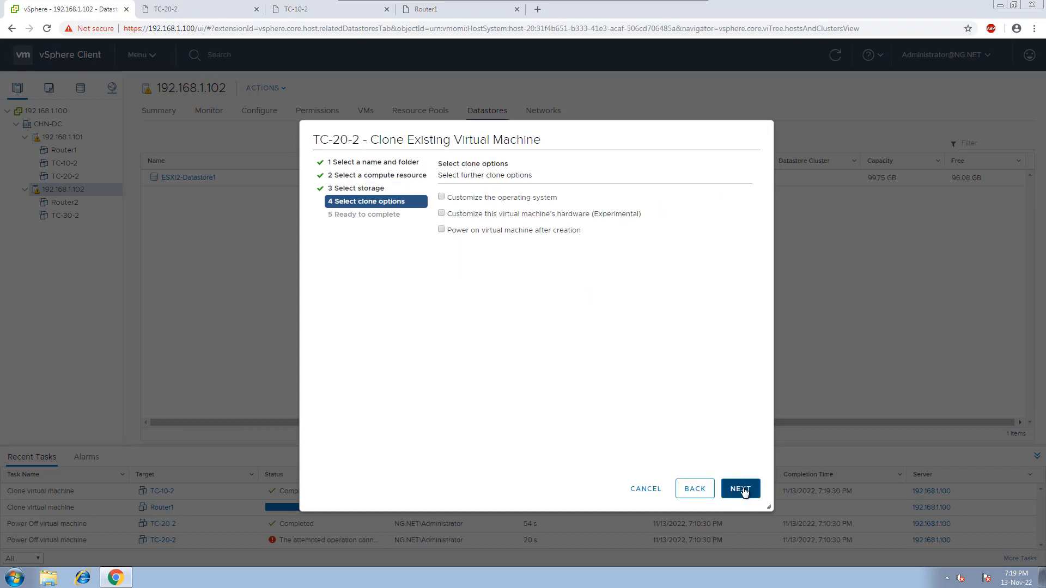
pyautogui.click(445, 213)
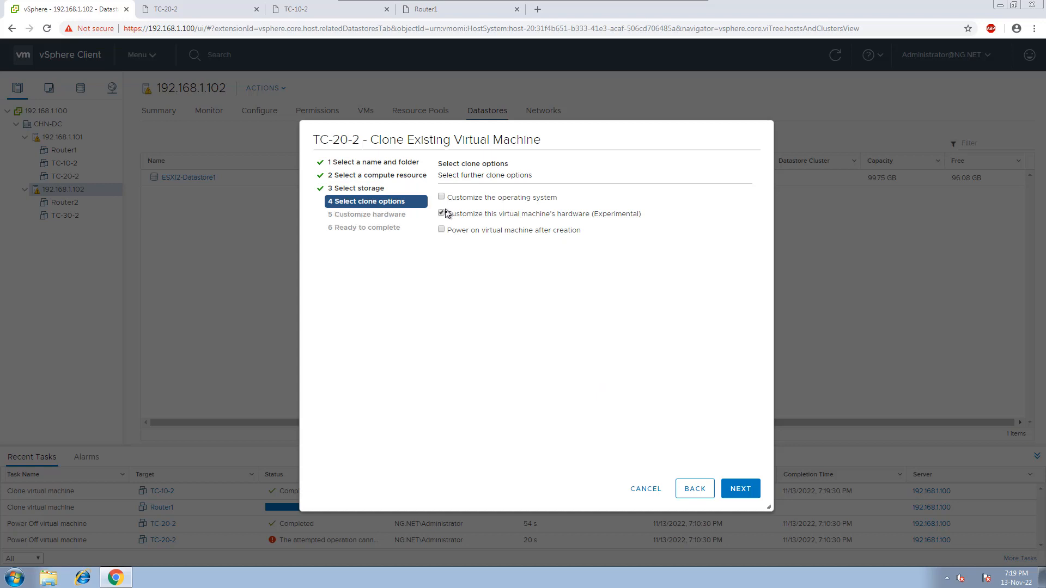
pyautogui.click(742, 489)
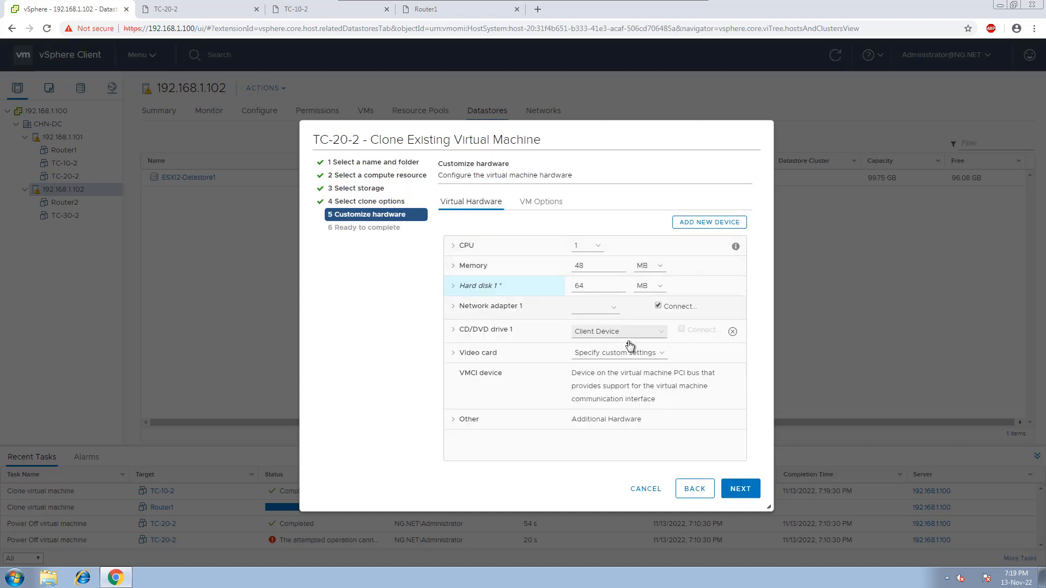
# Connect Network adapter 1 of the TC-40-2 clone to the DEV network and finish creating the clone.
pyautogui.click(615, 308)
pyautogui.click(583, 330)
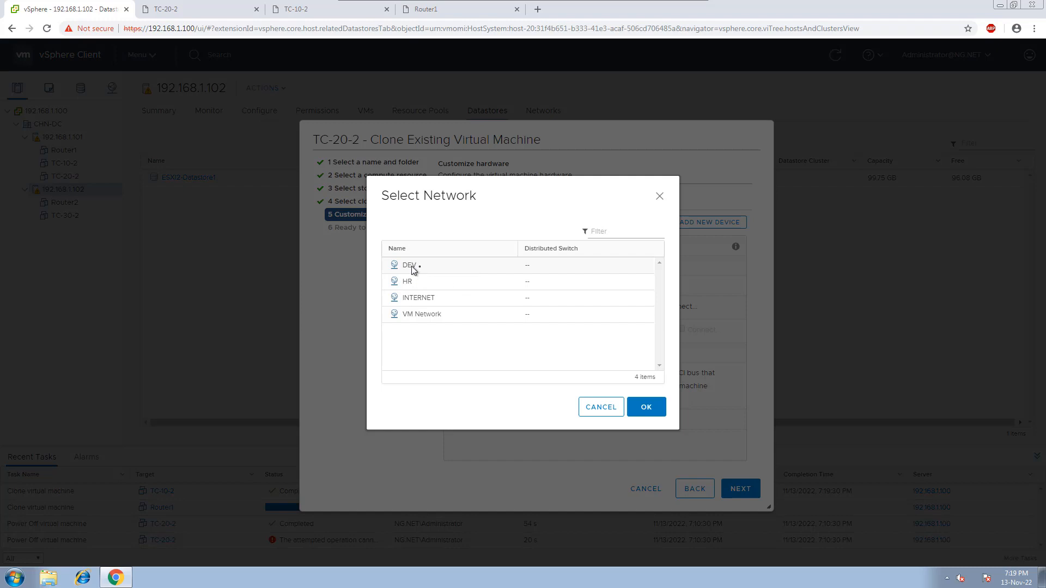
pyautogui.click(410, 267)
pyautogui.click(647, 407)
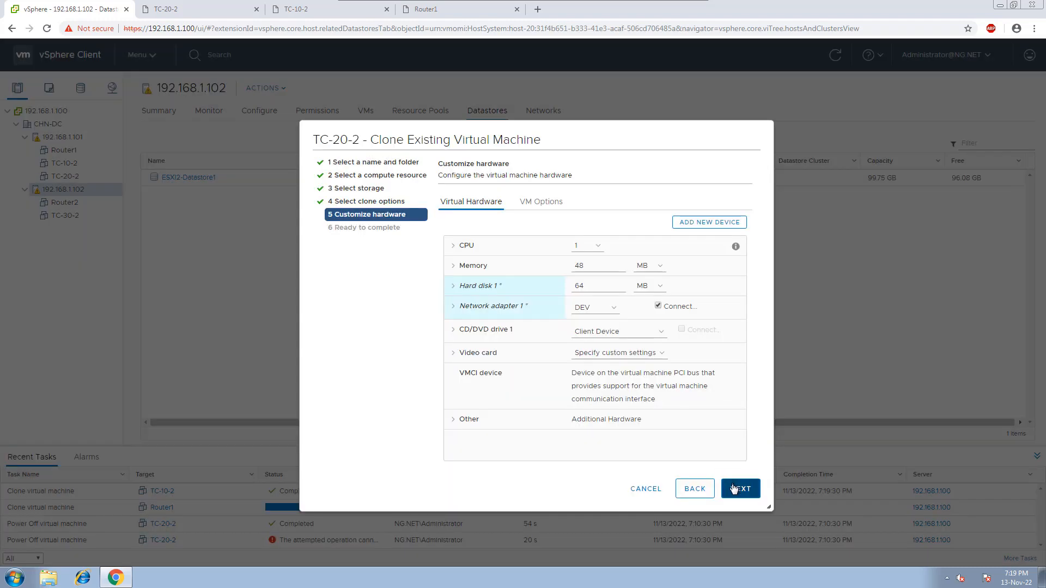
pyautogui.click(734, 488)
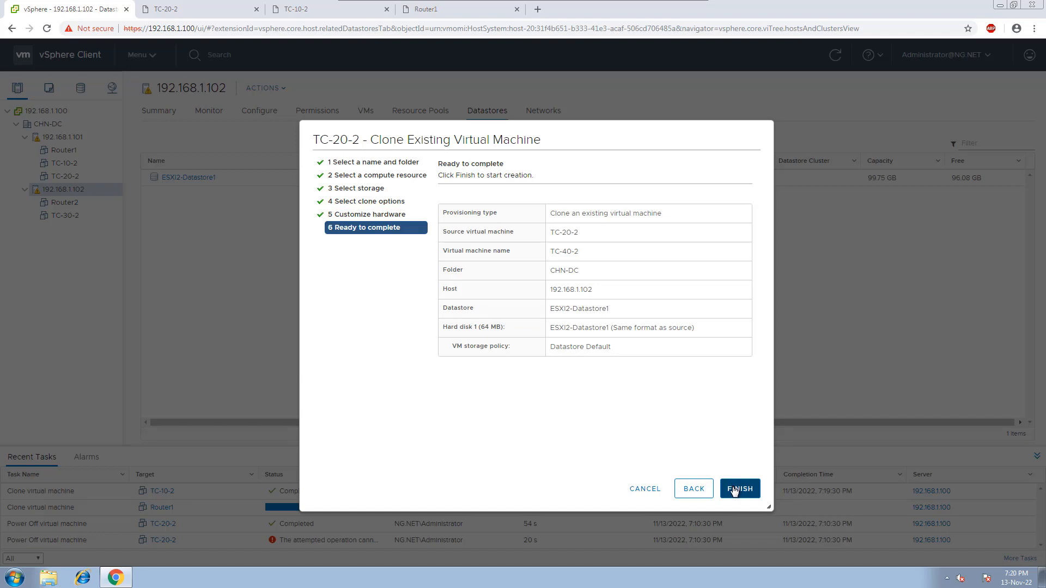
pyautogui.click(733, 489)
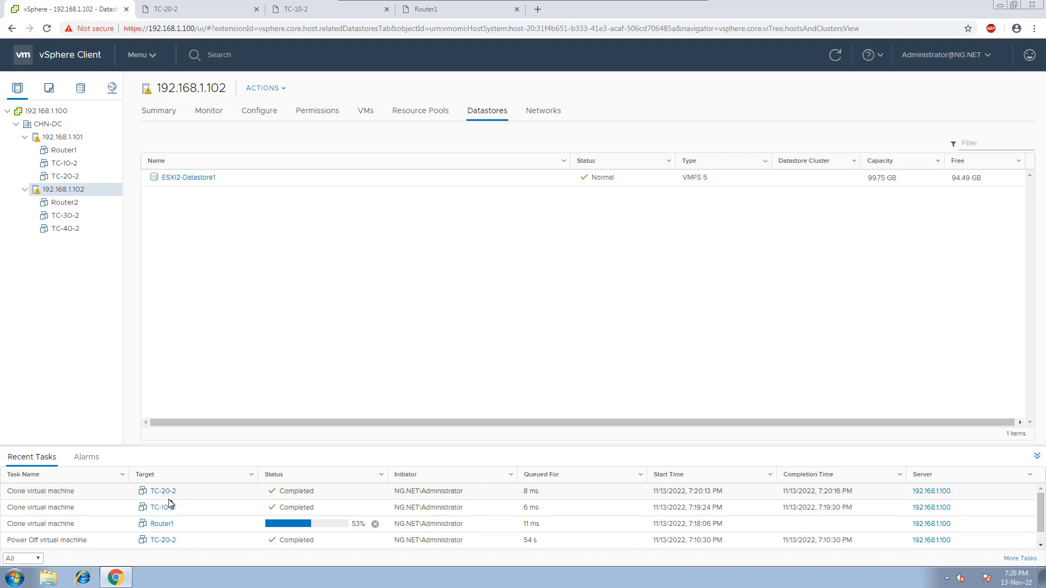
# Review the summaries of the TC-30-2 and TC-40-2 virtual machines.
pyautogui.click(70, 216)
pyautogui.click(70, 228)
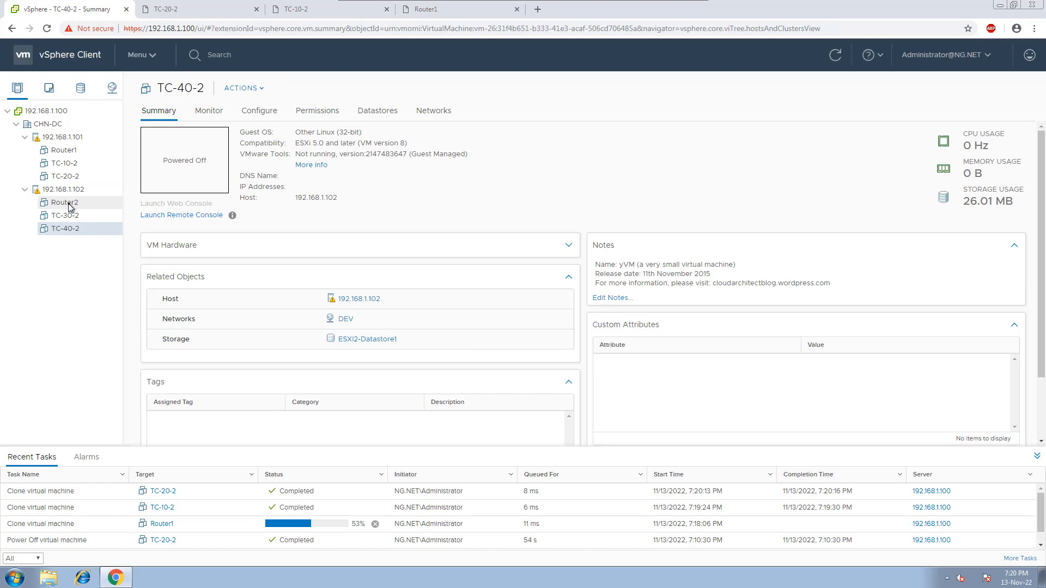
# Switch to the whiteboard sketch of the ESXi-1 and ESXi-2 virtual switches and routers.
pyautogui.press('ctrl+super+Left')
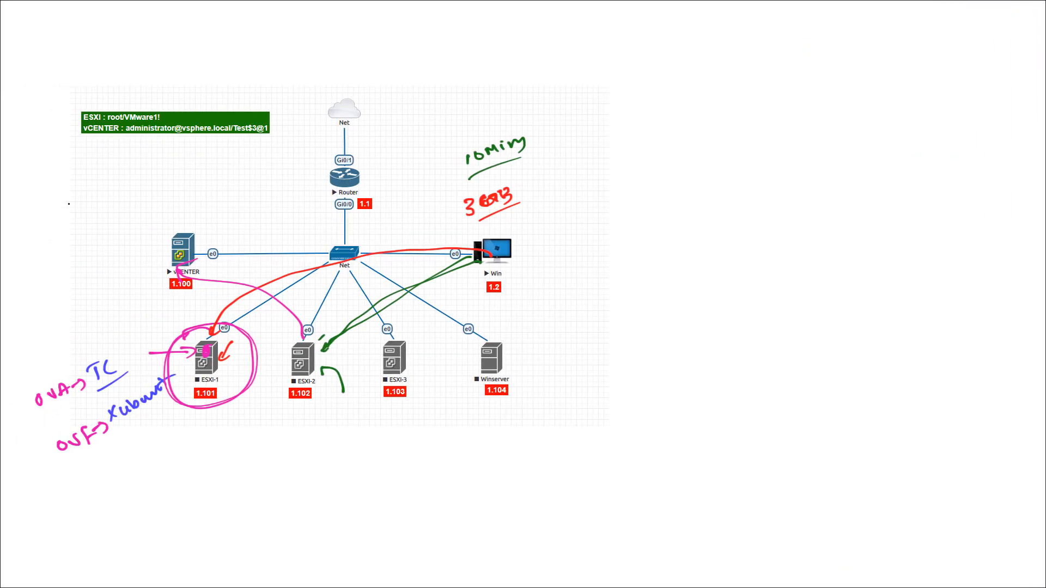
pyautogui.hotkey('alt', 'Tab')
pyautogui.hotkey('alt', 'Tab')
pyautogui.hotkey('alt', 'Tab')
pyautogui.hotkey('alt', 'Tab')
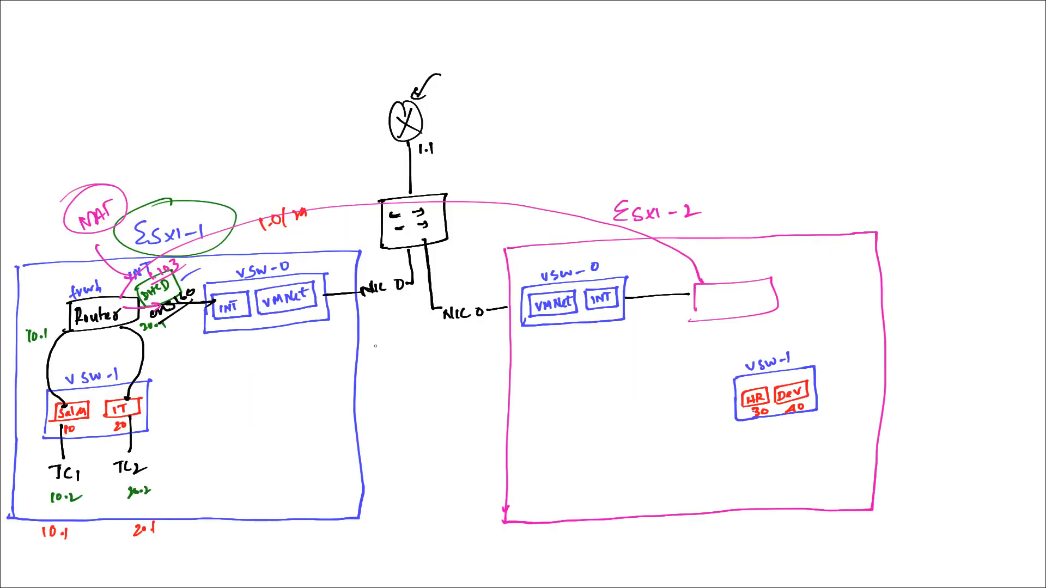
# Draw red links from the ESXi-2 router box to the HR and DEV port groups, and a TC client below each port group.
pyautogui.moveTo(429, 354); pyautogui.dragTo(347, 343)
pyautogui.press('x')
pyautogui.press('x')
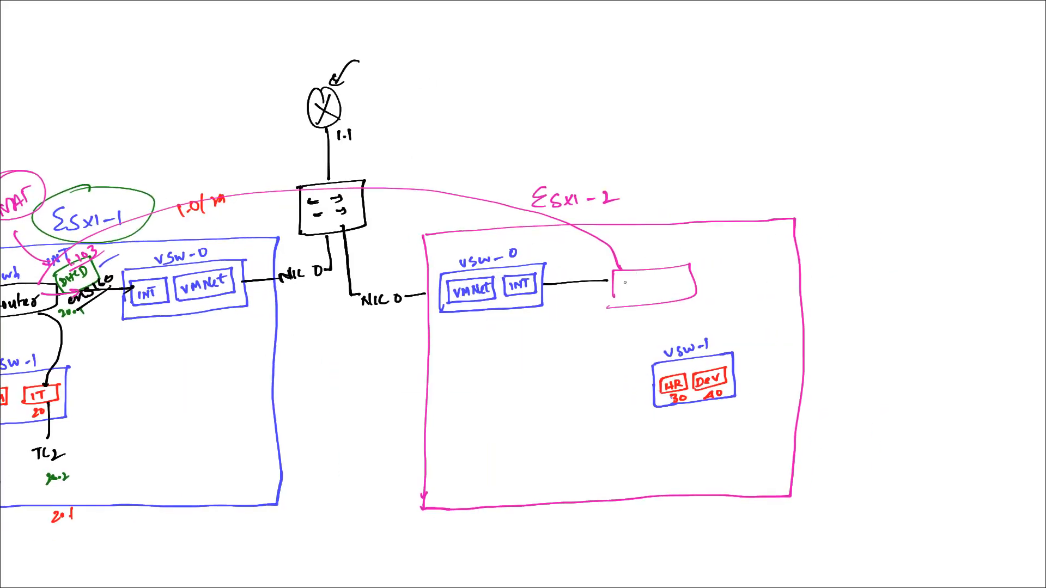
pyautogui.press('x')
pyautogui.moveTo(540, 290); pyautogui.dragTo(611, 272)
pyautogui.hotkey('ctrl', 'z')
pyautogui.moveTo(648, 306); pyautogui.dragTo(672, 376)
pyautogui.moveTo(682, 299)
pyautogui.mouseDown()
pyautogui.moveTo(717, 367)
pyautogui.moveTo(725, 428)
pyautogui.mouseUp()
pyautogui.moveTo(726, 445); pyautogui.dragTo(679, 461)
pyautogui.moveTo(626, 435); pyautogui.dragTo(701, 416)
pyautogui.press('x')
pyautogui.press('x')
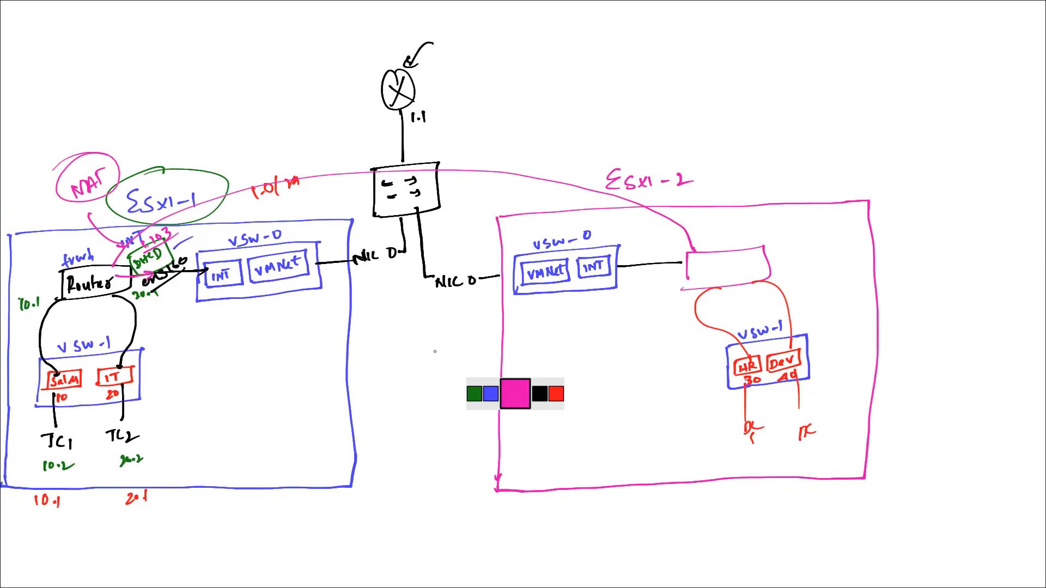
pyautogui.moveTo(232, 429); pyautogui.dragTo(221, 328)
pyautogui.moveTo(211, 360)
pyautogui.mouseDown()
pyautogui.moveTo(215, 338)
pyautogui.moveTo(236, 349)
pyautogui.mouseUp()
pyautogui.hotkey('ctrl', 'z')
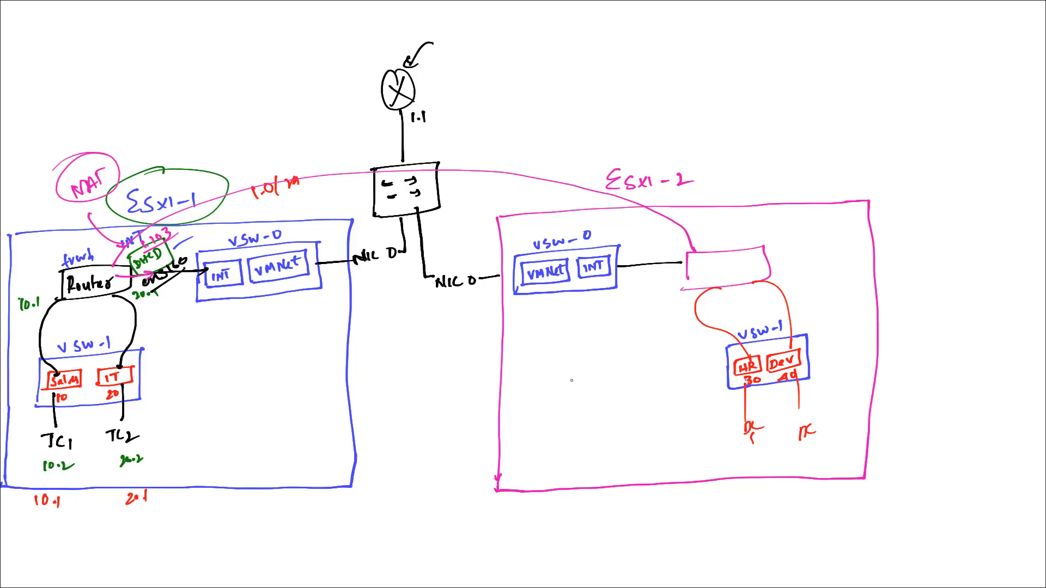
pyautogui.moveTo(572, 380); pyautogui.dragTo(604, 320)
pyautogui.moveTo(592, 326)
pyautogui.mouseDown()
pyautogui.moveTo(617, 346)
pyautogui.moveTo(668, 352)
pyautogui.moveTo(683, 327)
pyautogui.mouseUp()
pyautogui.hotkey('ctrl', 'z')
pyautogui.hotkey('ctrl', 'z')
# Circle TC1 with its 10.2 address in green, then write and circle 30.2 below the client on the HR port group.
pyautogui.press('x')
pyautogui.press('x')
pyautogui.press('x')
pyautogui.press('x')
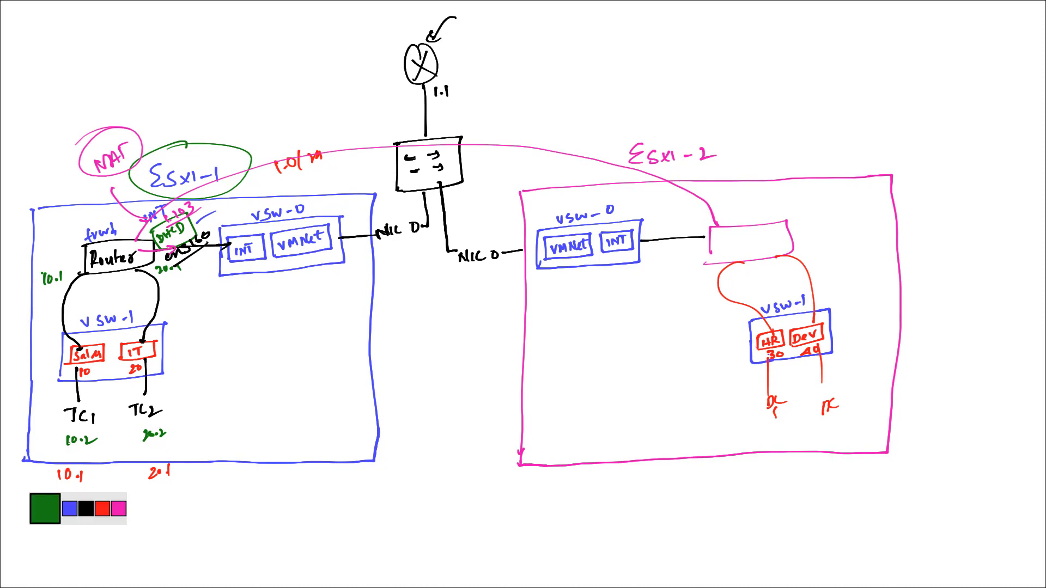
pyautogui.moveTo(70, 423)
pyautogui.mouseDown()
pyautogui.moveTo(113, 444)
pyautogui.moveTo(50, 429)
pyautogui.moveTo(109, 434)
pyautogui.mouseUp()
pyautogui.hotkey('ctrl', 'z')
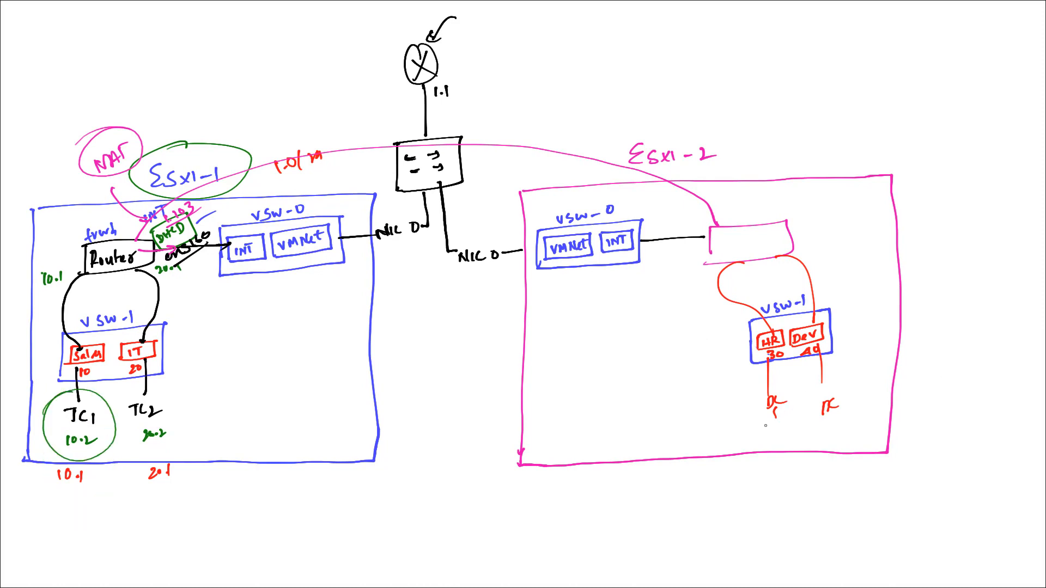
pyautogui.moveTo(794, 407); pyautogui.dragTo(774, 432)
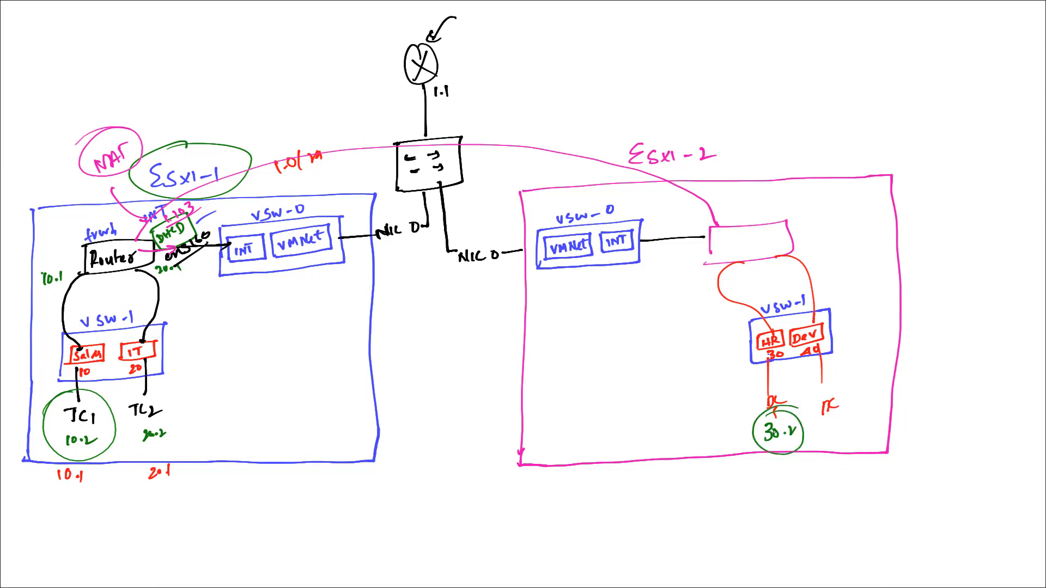
# Draw a large black circle around the router box and vSW-1 inside the ESXi-2 host.
pyautogui.scroll(3, 775, 424)
pyautogui.moveTo(310, 351); pyautogui.dragTo(568, 324)
pyautogui.moveTo(191, 184)
pyautogui.mouseDown()
pyautogui.moveTo(93, 230)
pyautogui.moveTo(136, 208)
pyautogui.mouseUp()
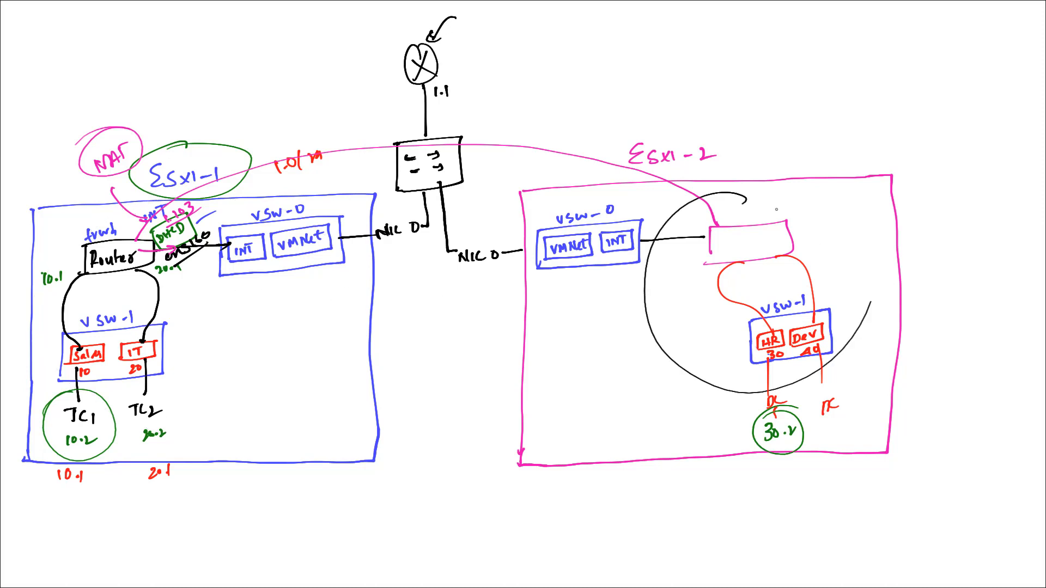